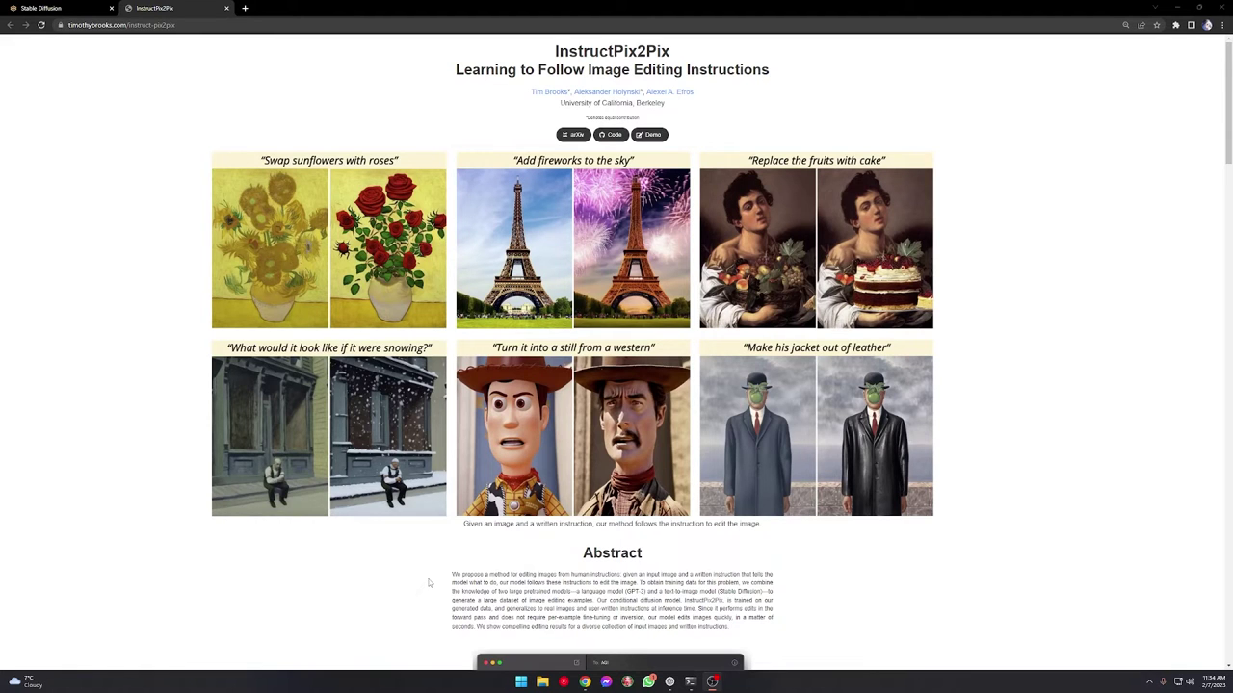
scroll(429, 583, "down", 15)
scroll(387, 538, "up", 1)
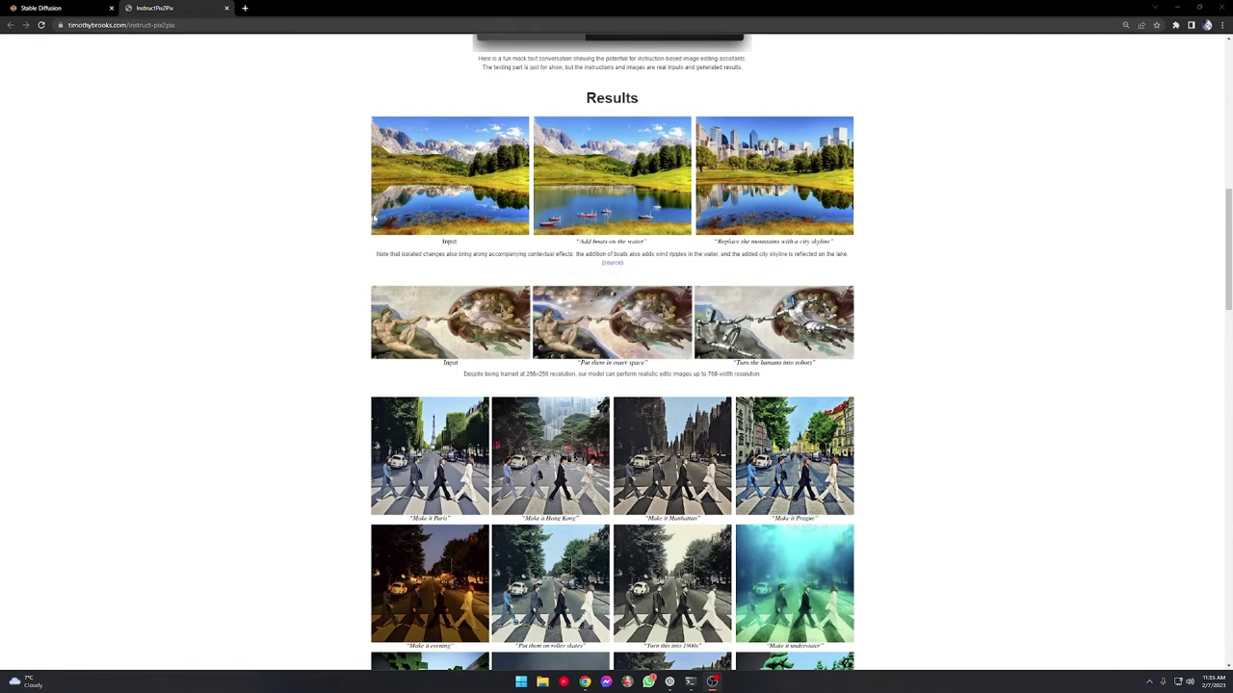
scroll(342, 276, "down", 3)
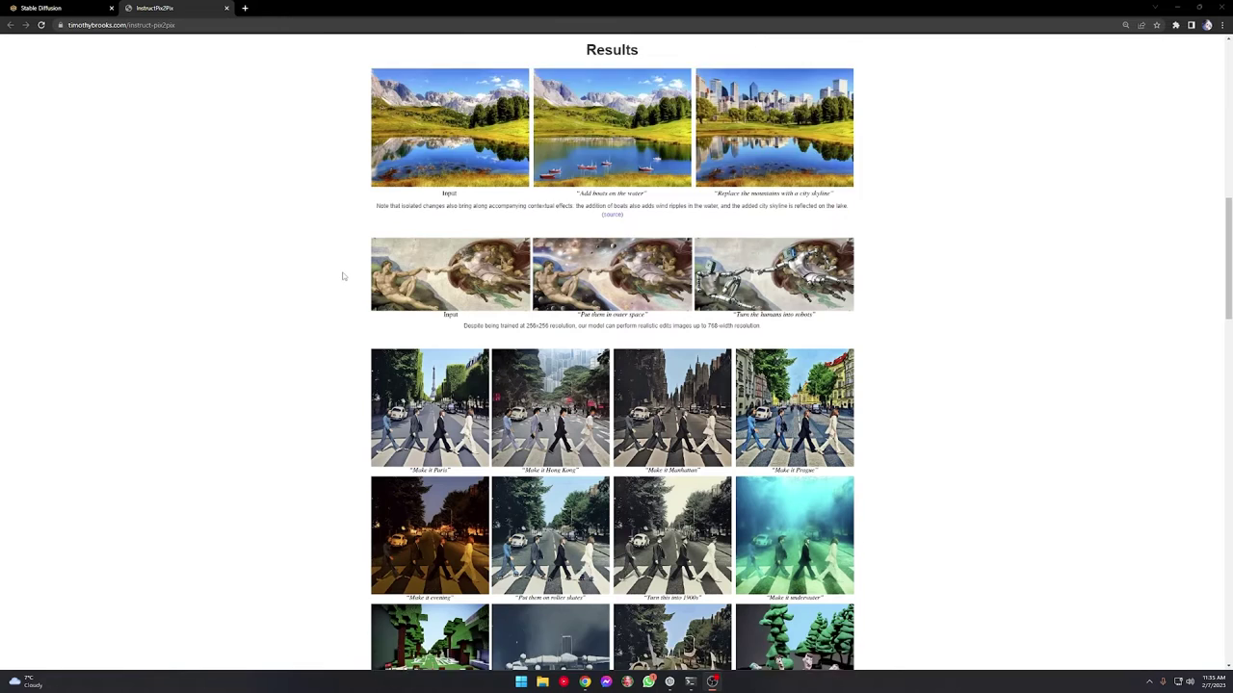
scroll(342, 276, "down", 4)
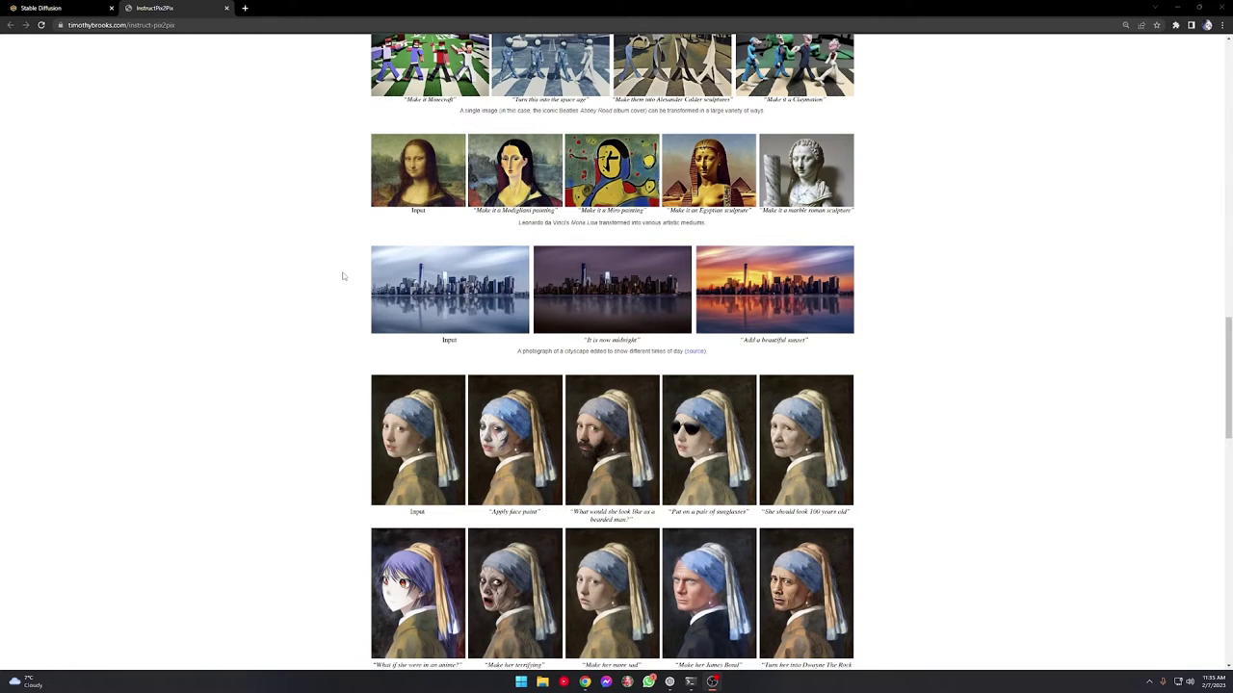
Run git pull in a PowerShell window opened in the stable-diffusion-webui folder.
key("alt+Tab")
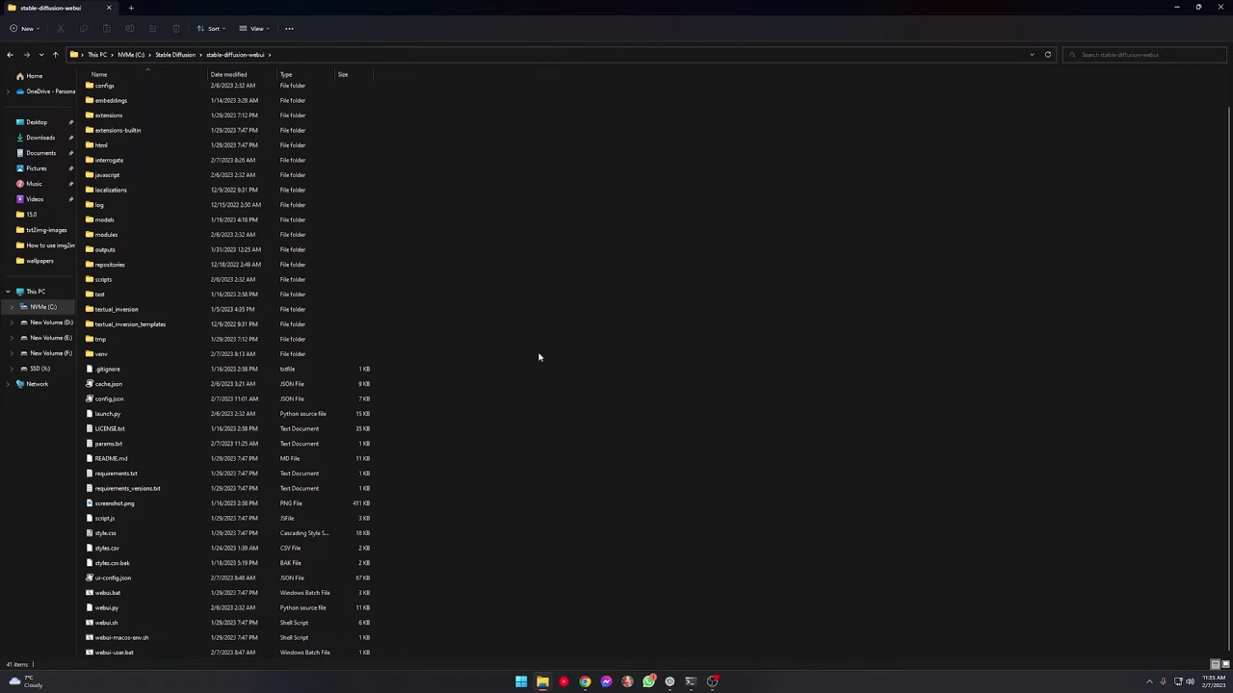
right_click(538, 357)
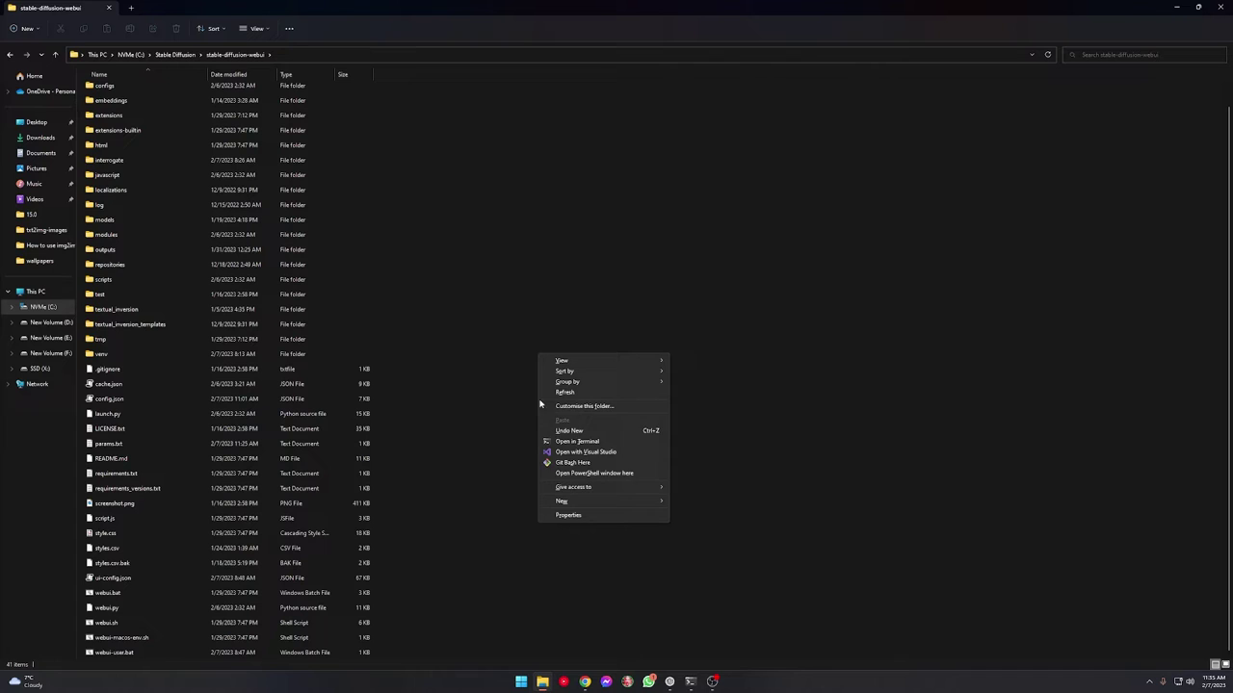
left_click(583, 473)
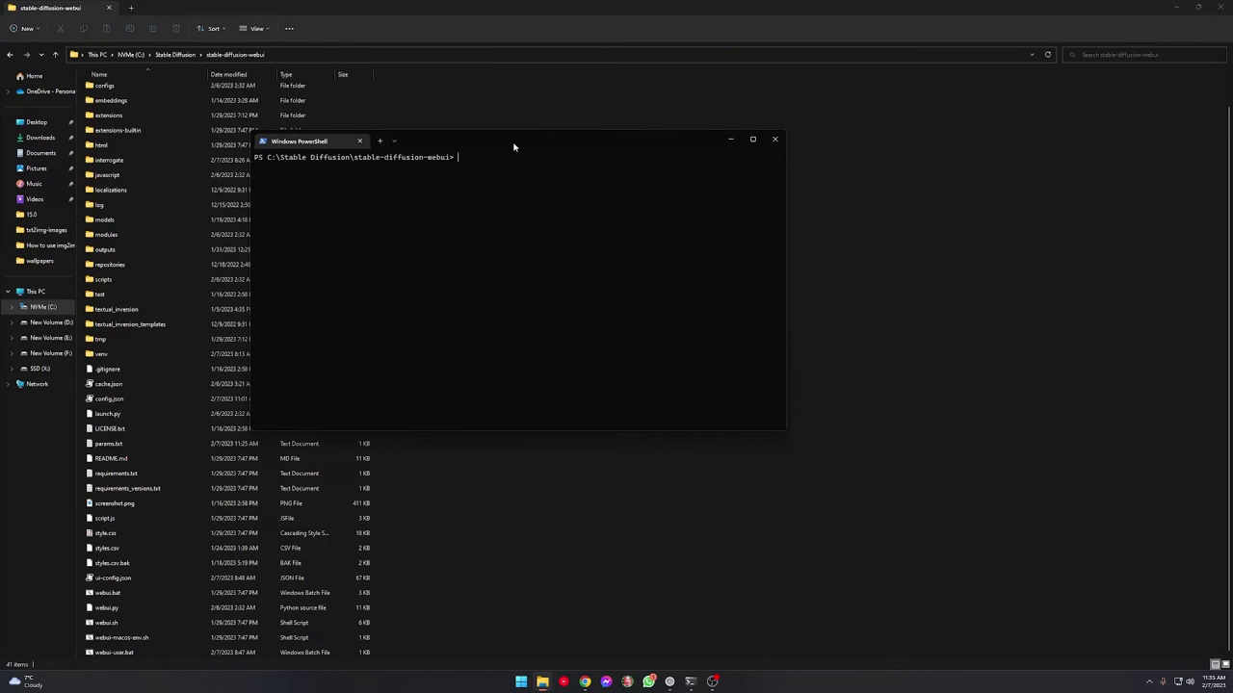
type("git pull")
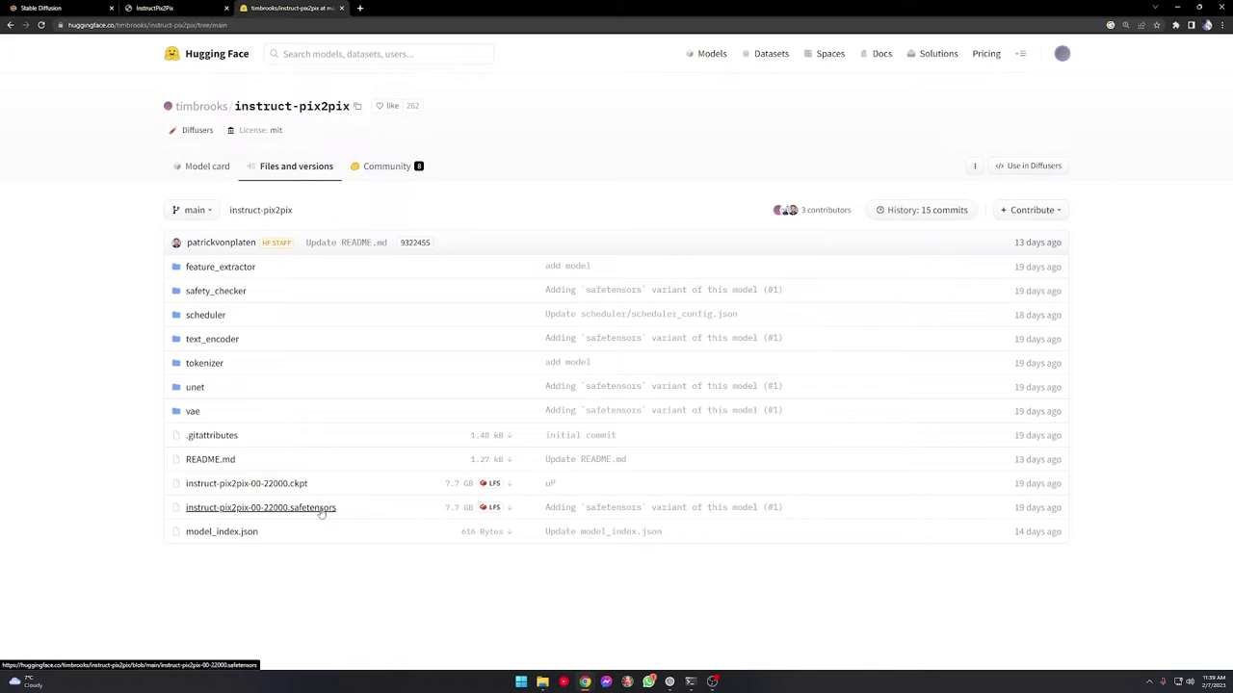
Open the instruct-pix2pix-00-22000.safetensors file page in the Hugging Face repo.
left_click(251, 513)
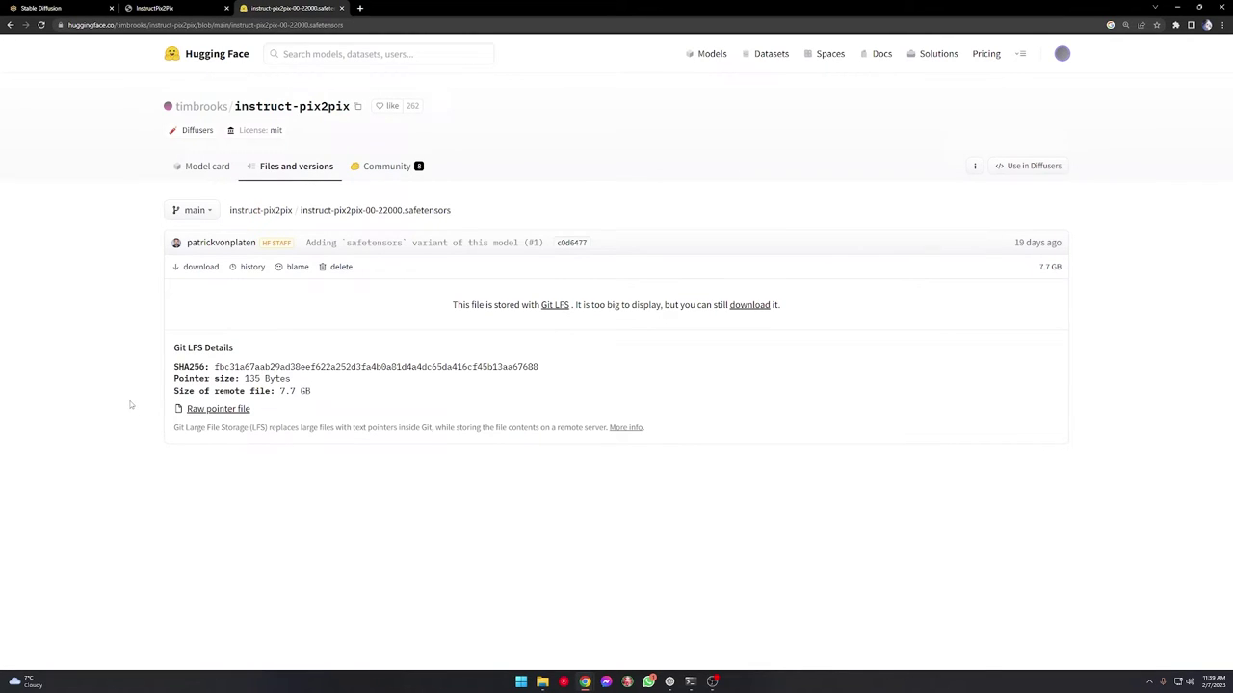
key("alt+Tab")
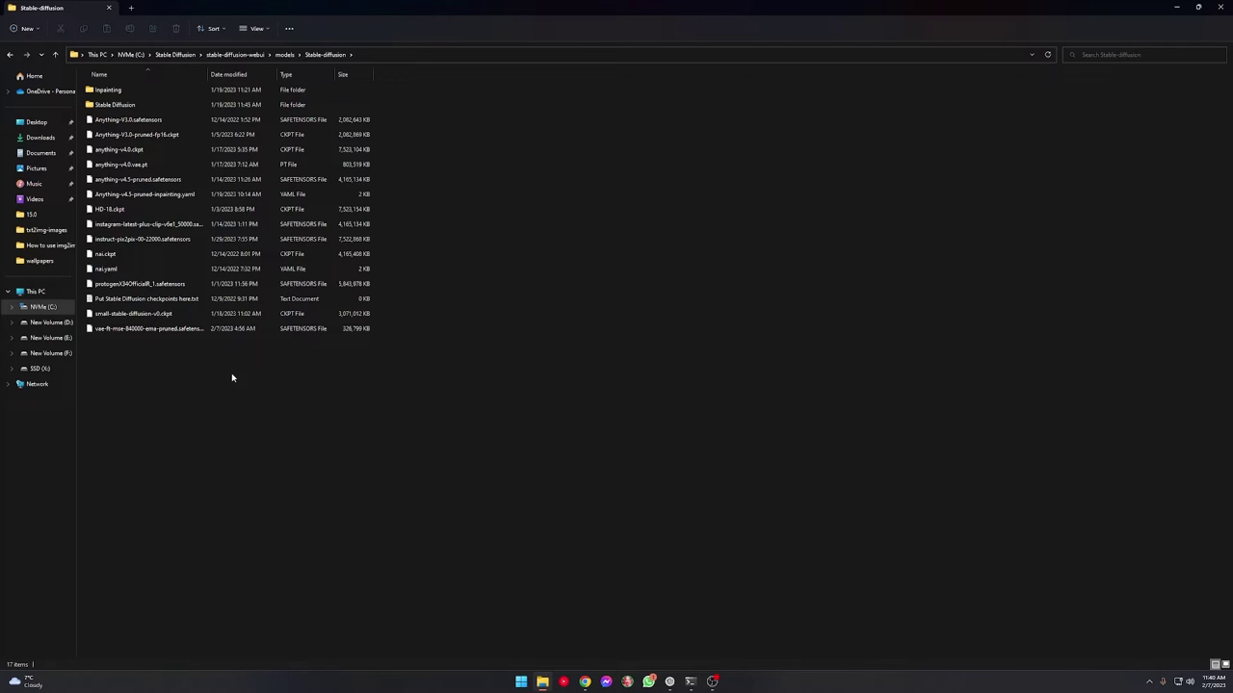
Refresh the checkpoint list and load instruct-pix2pix-00-22000.safetensors.
key("alt+Tab")
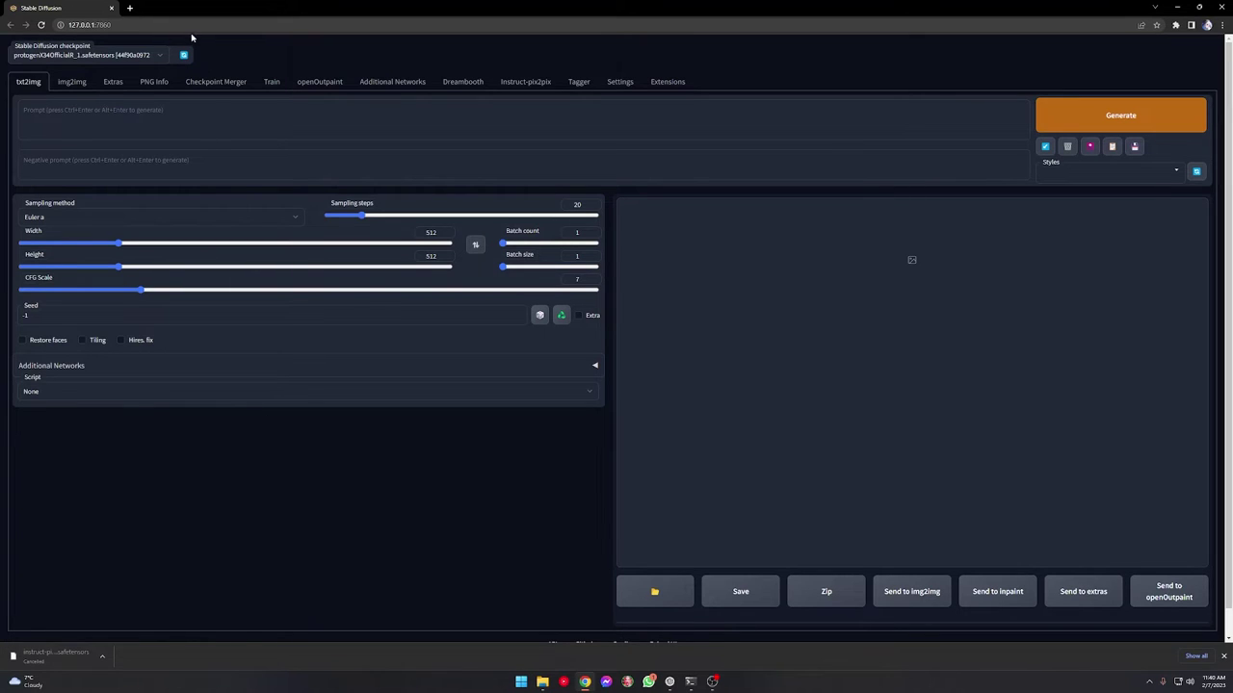
left_click(155, 60)
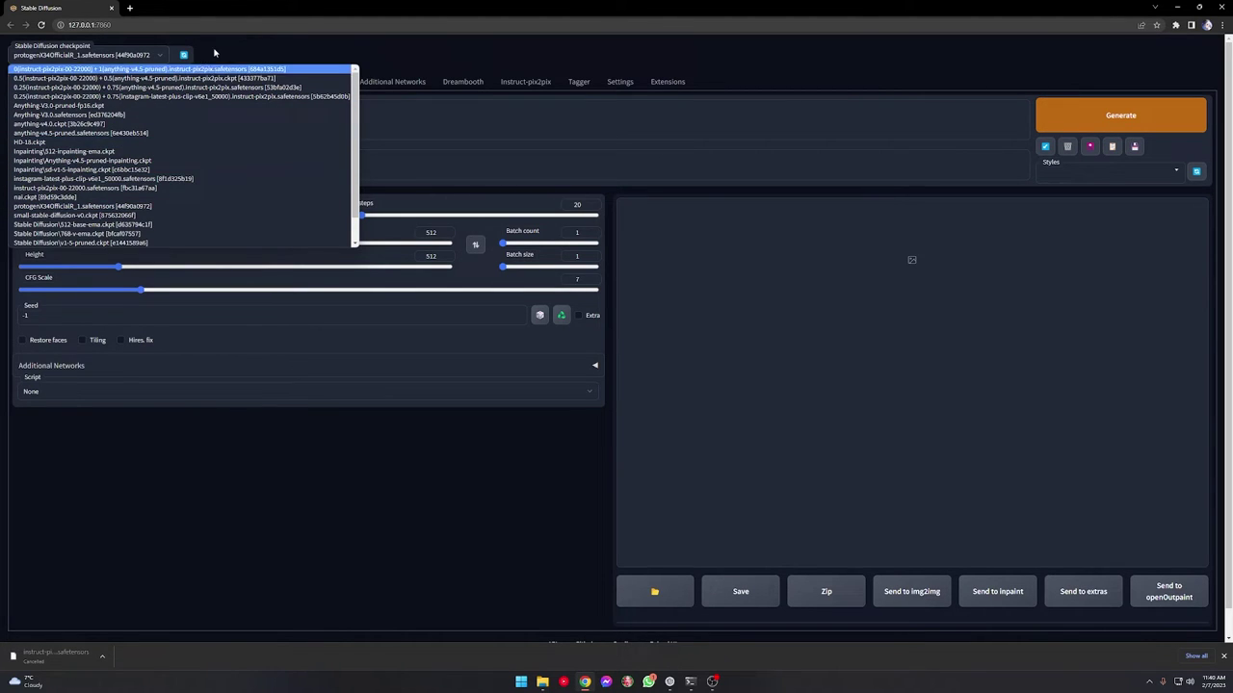
left_click(184, 59)
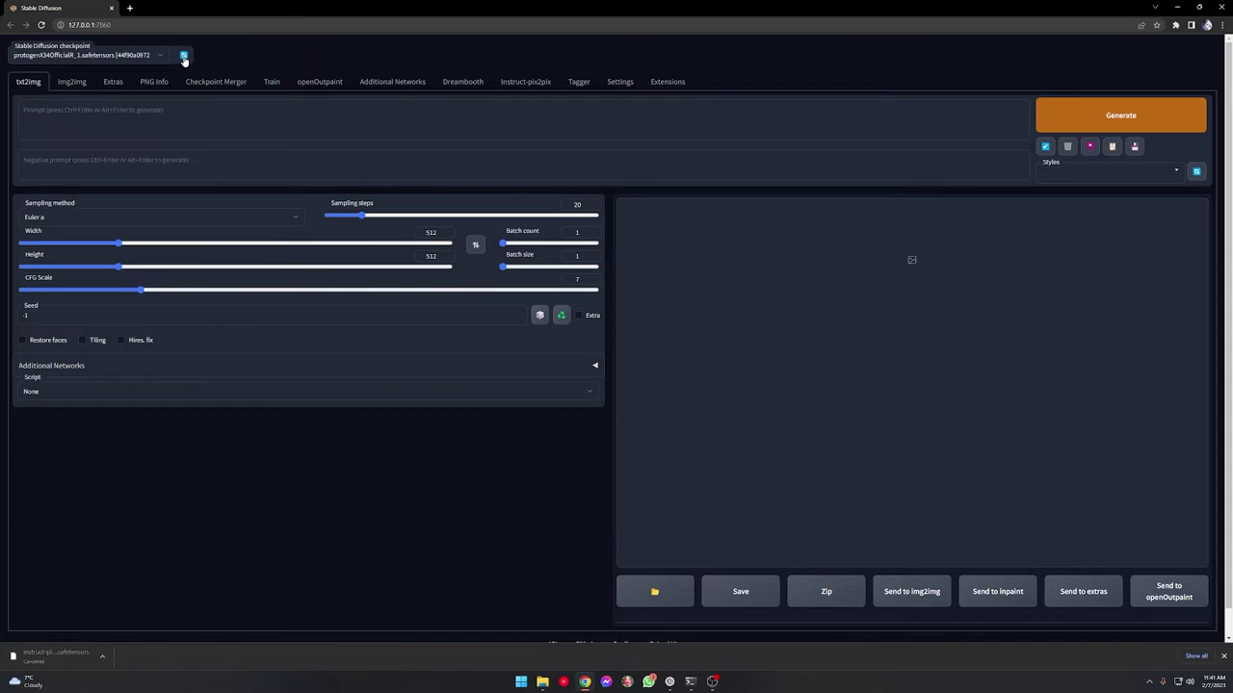
left_click(148, 56)
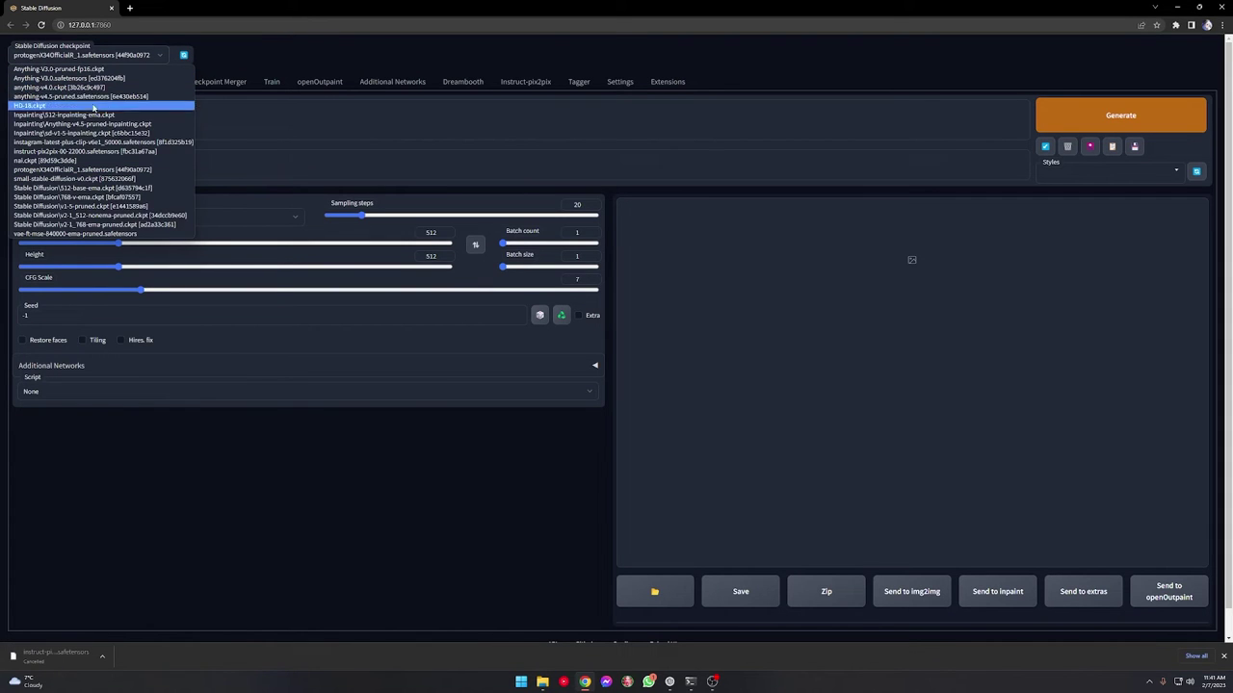
left_click(71, 153)
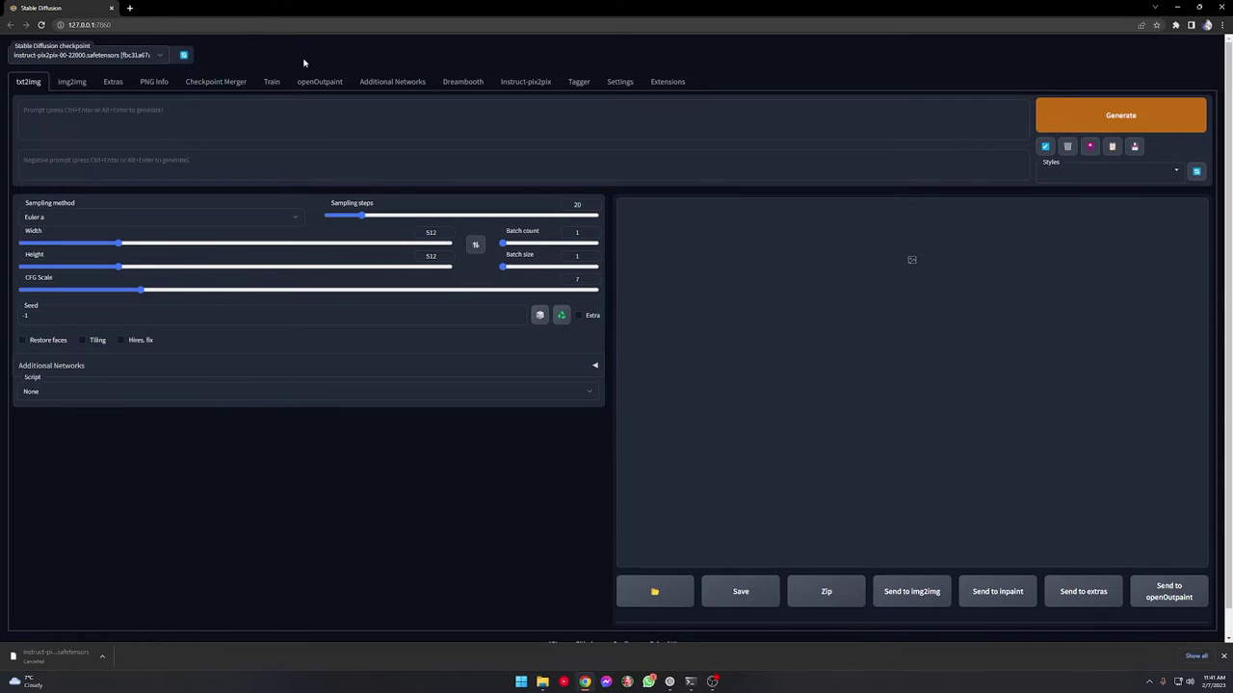
In img2img, set Image CFG Scale and Denoising strength to 1, keeping sampler Euler a.
left_click(70, 84)
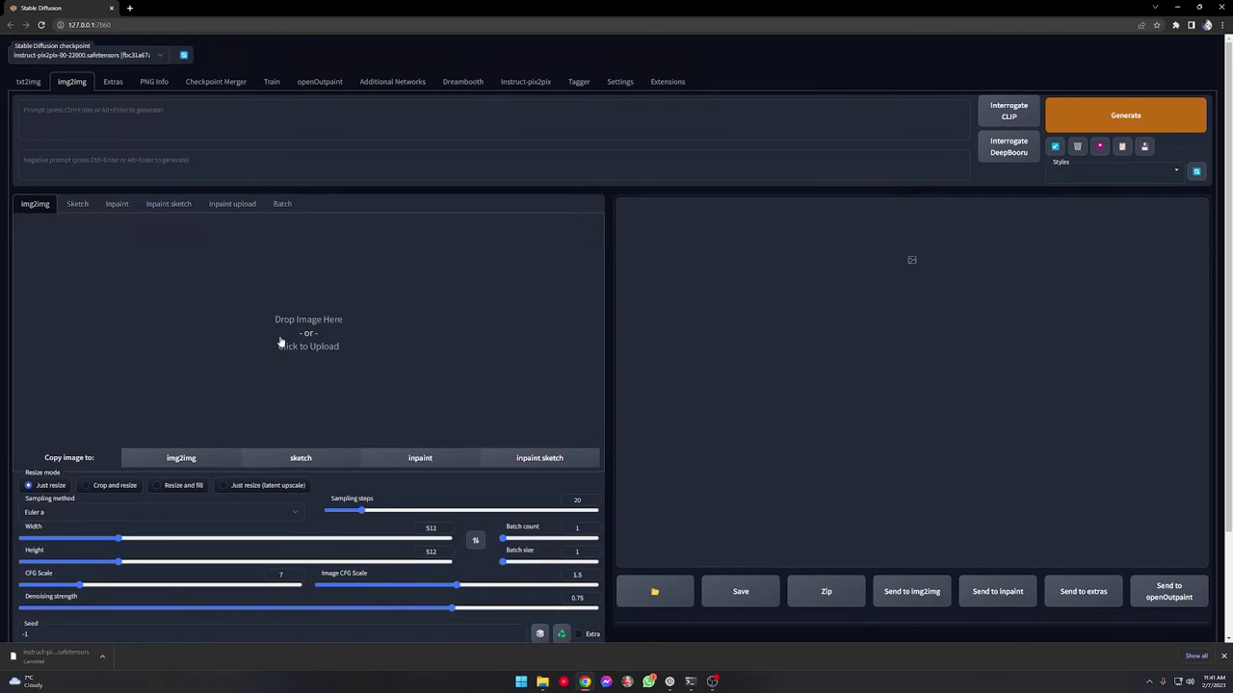
scroll(304, 325, "down", 1)
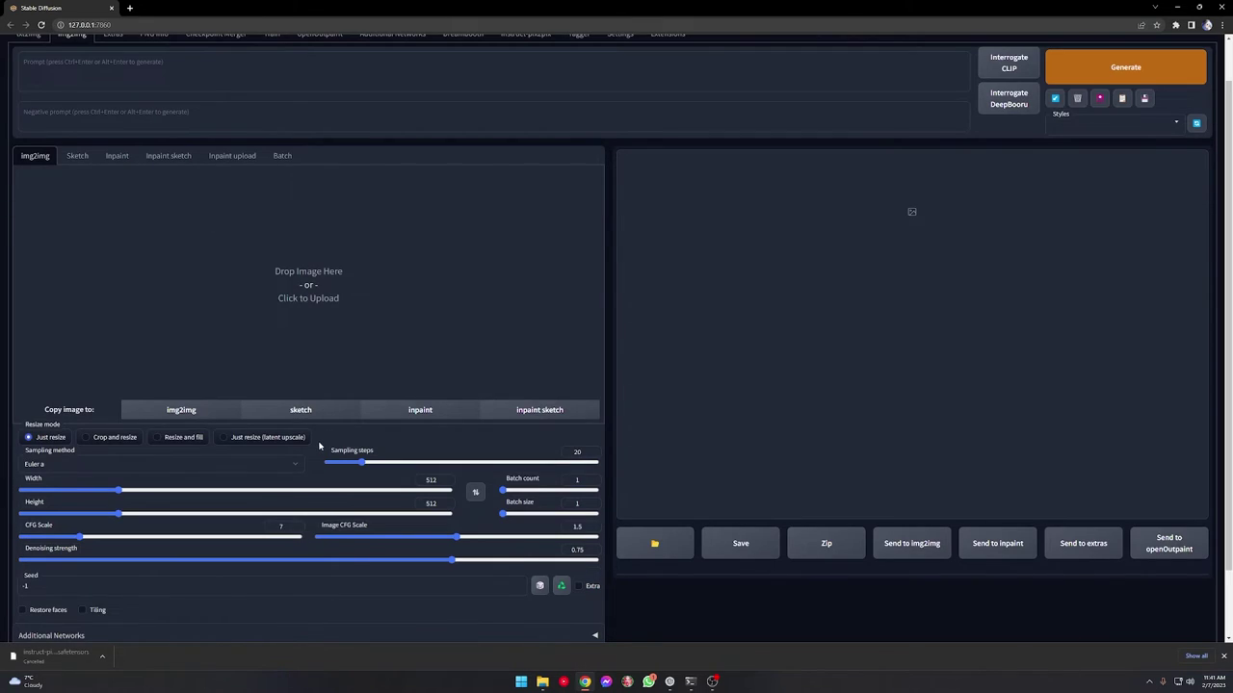
scroll(318, 441, "down", 1)
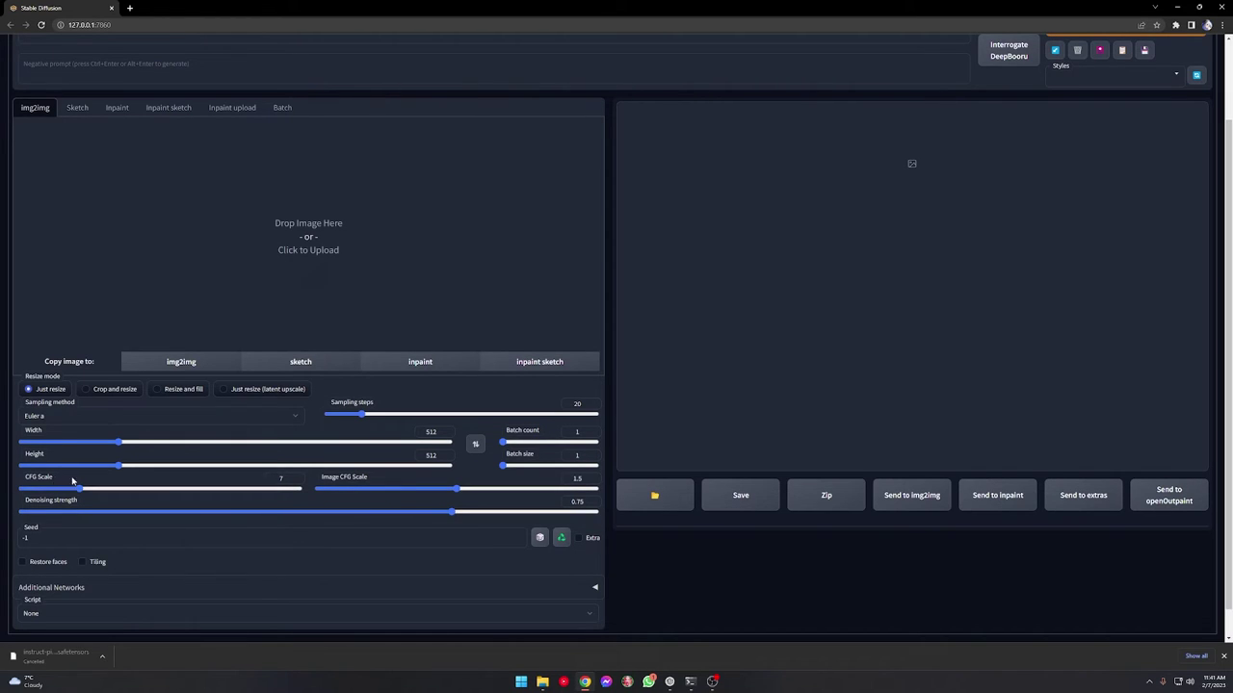
left_click_drag(458, 490, 409, 495)
left_click_drag(411, 494, 606, 514)
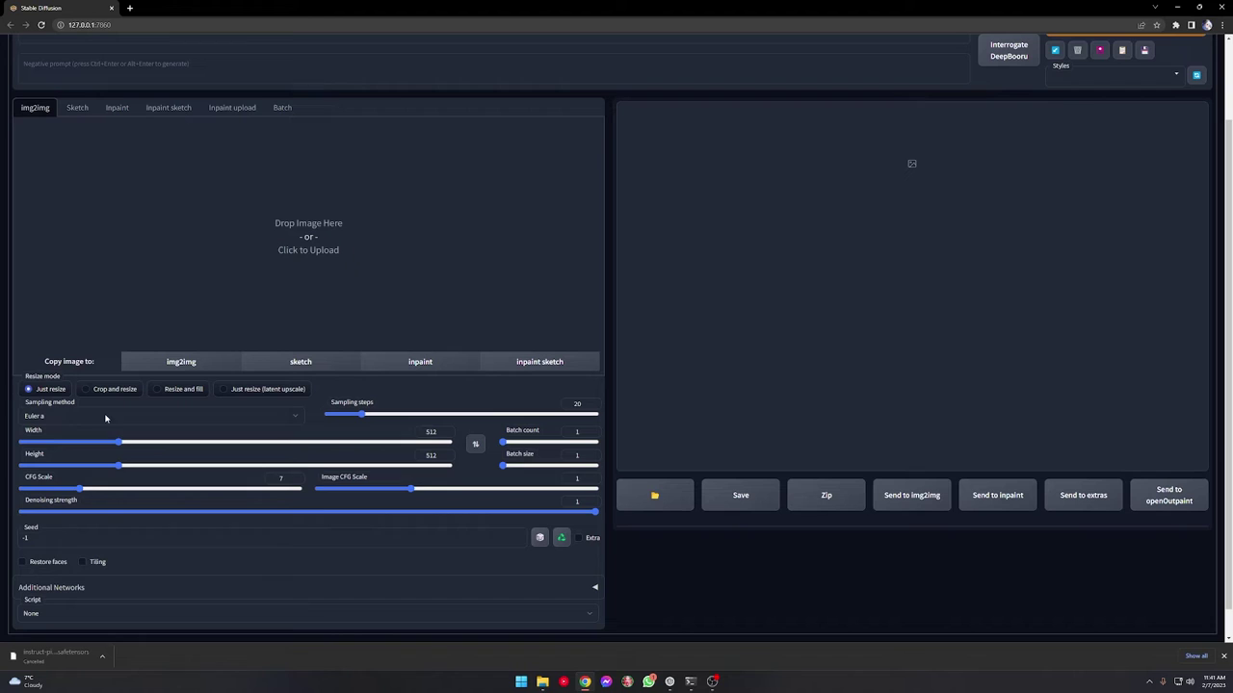
left_click(46, 419)
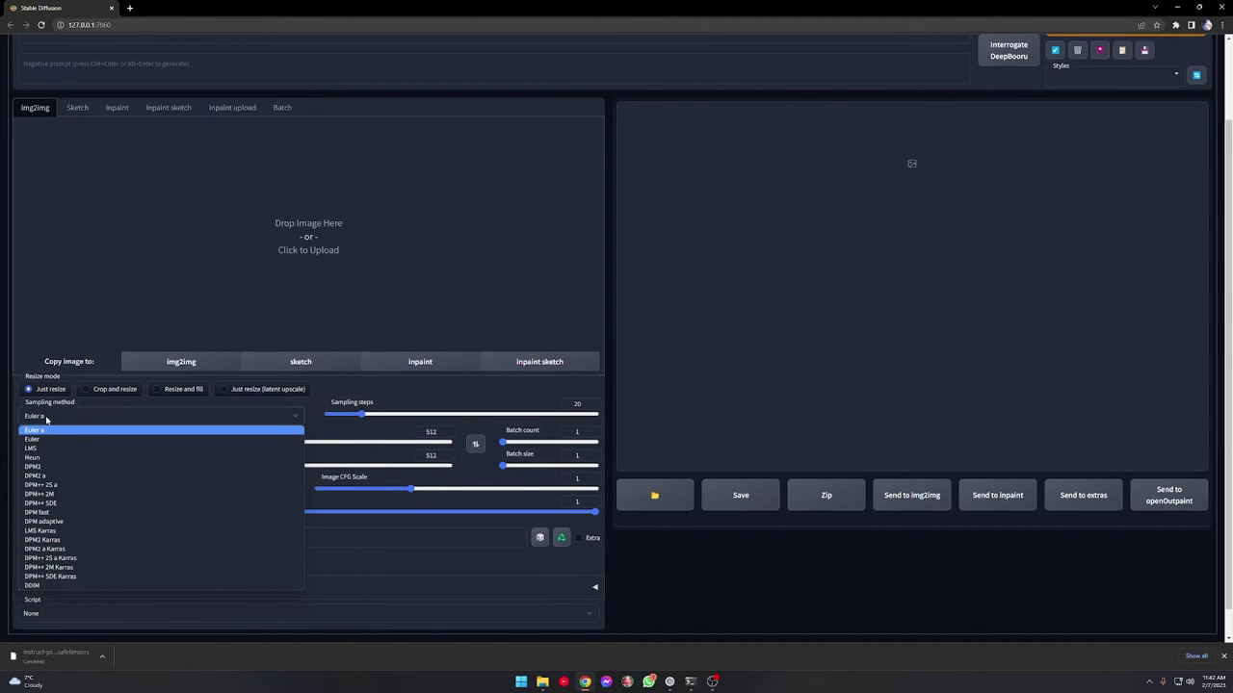
left_click(46, 419)
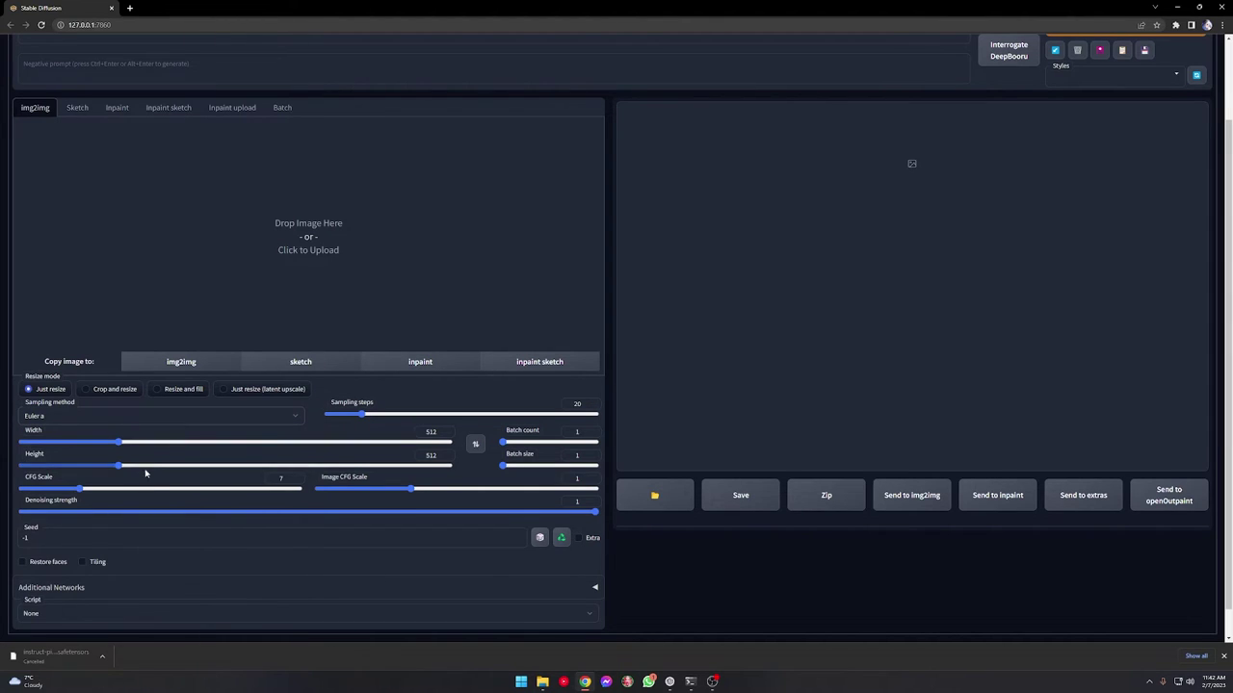
Enter the prompt 'what if the trees were replaced by palms!' for the Eiffel Tower photo.
scroll(145, 473, "up", 1)
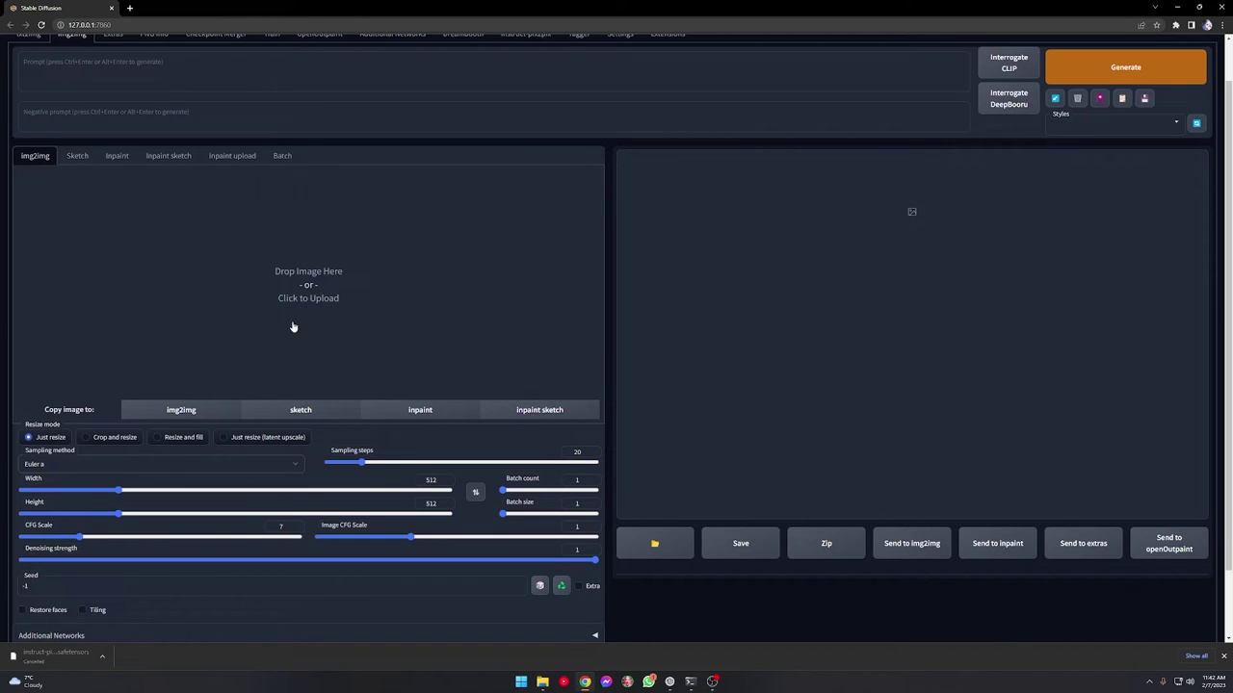
scroll(293, 327, "up", 1)
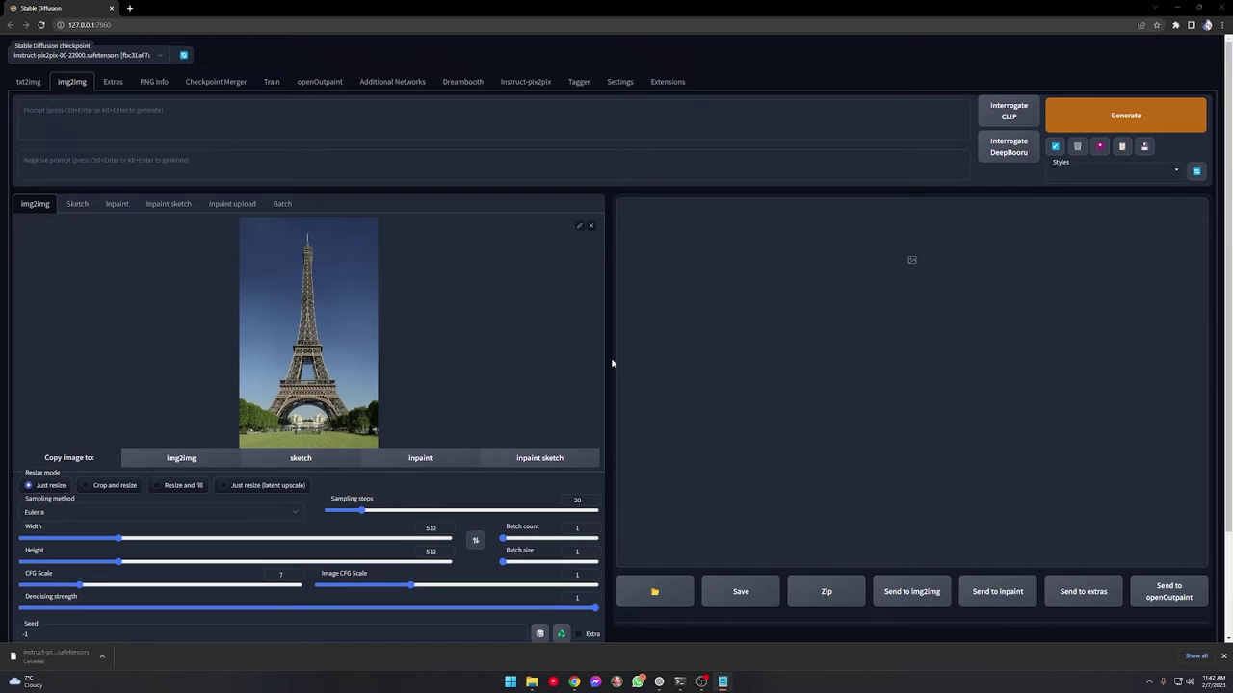
left_click(163, 119)
type("what if")
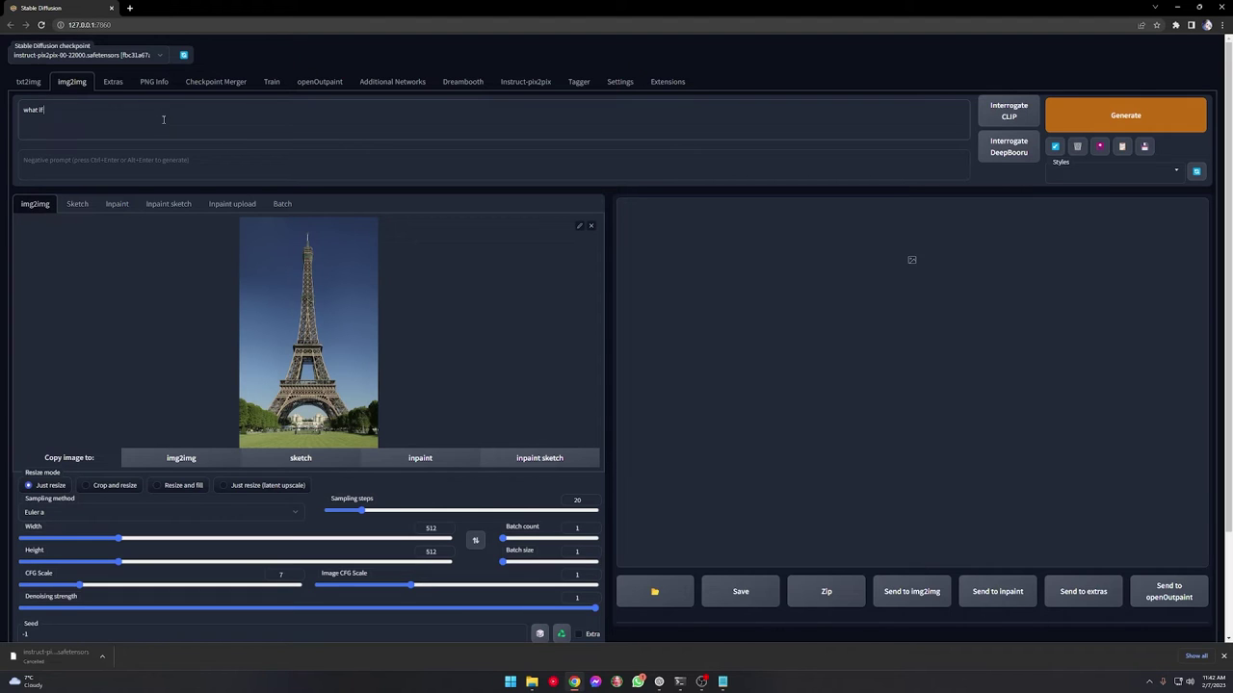
type(" the trees were replaced by palms!")
Generate the palm-tree Eiffel Tower edit and view it enlarged.
left_click(1134, 117)
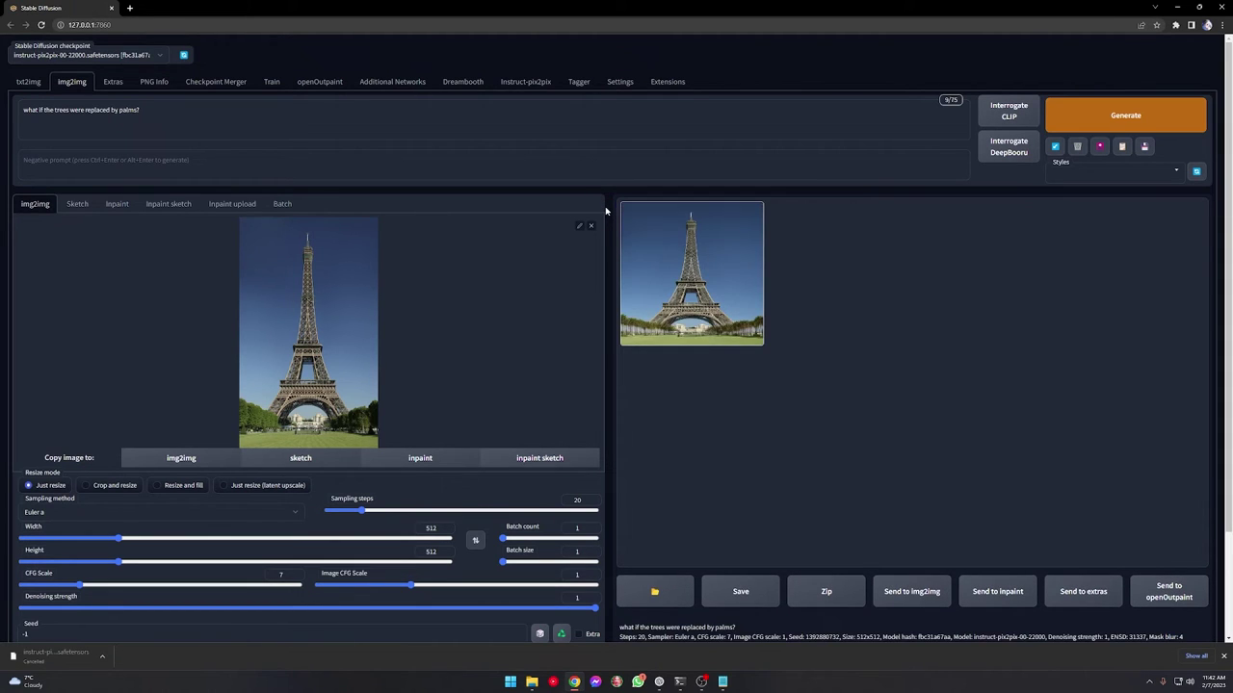
left_click(686, 278)
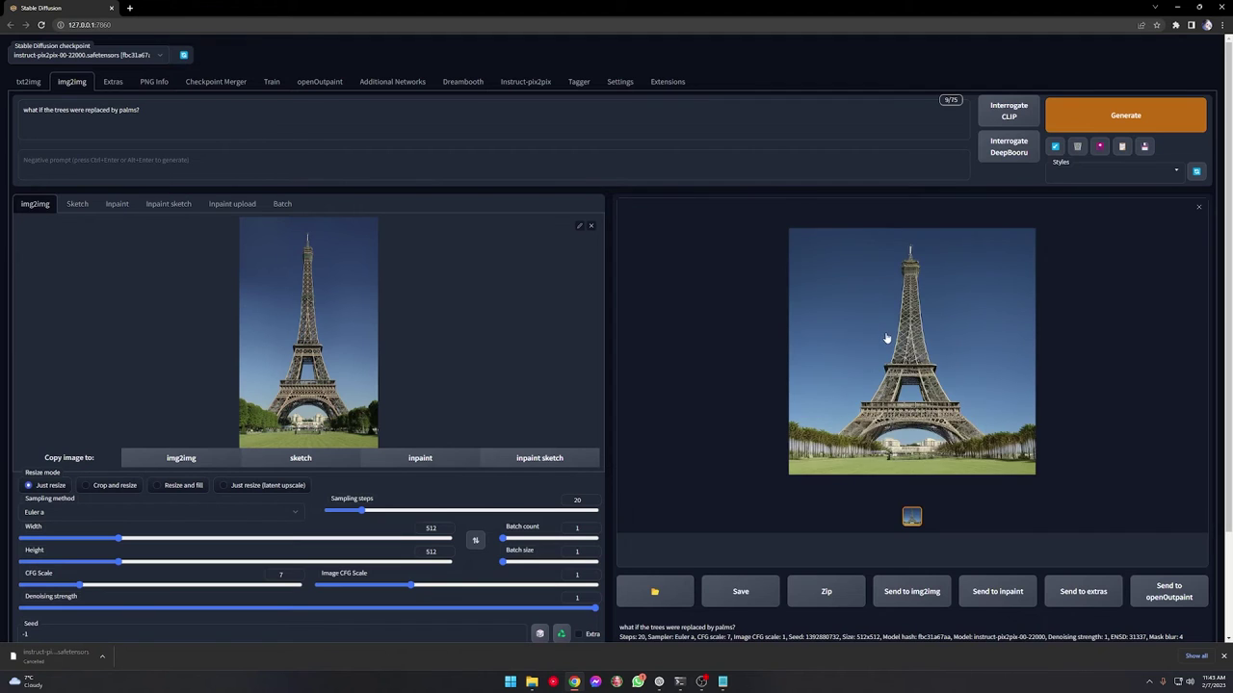
left_click(886, 341)
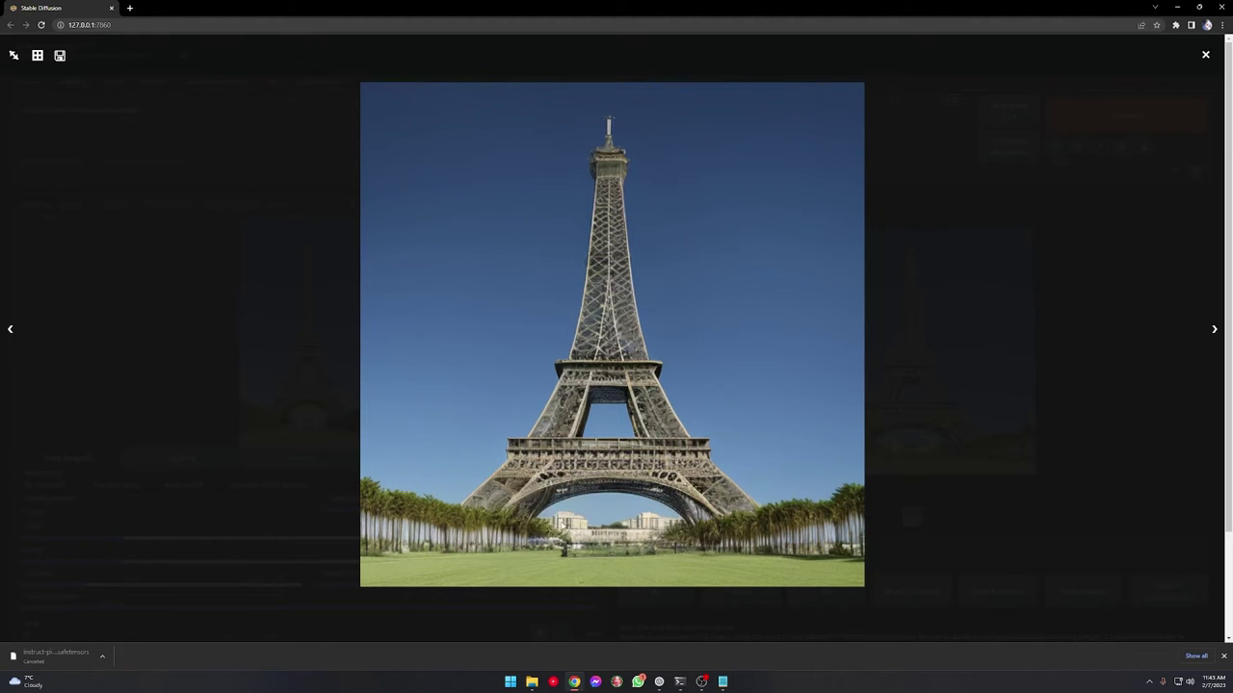
Narrow Width to 304, regenerate the palm-tree edit and view it full size.
left_click(799, 474)
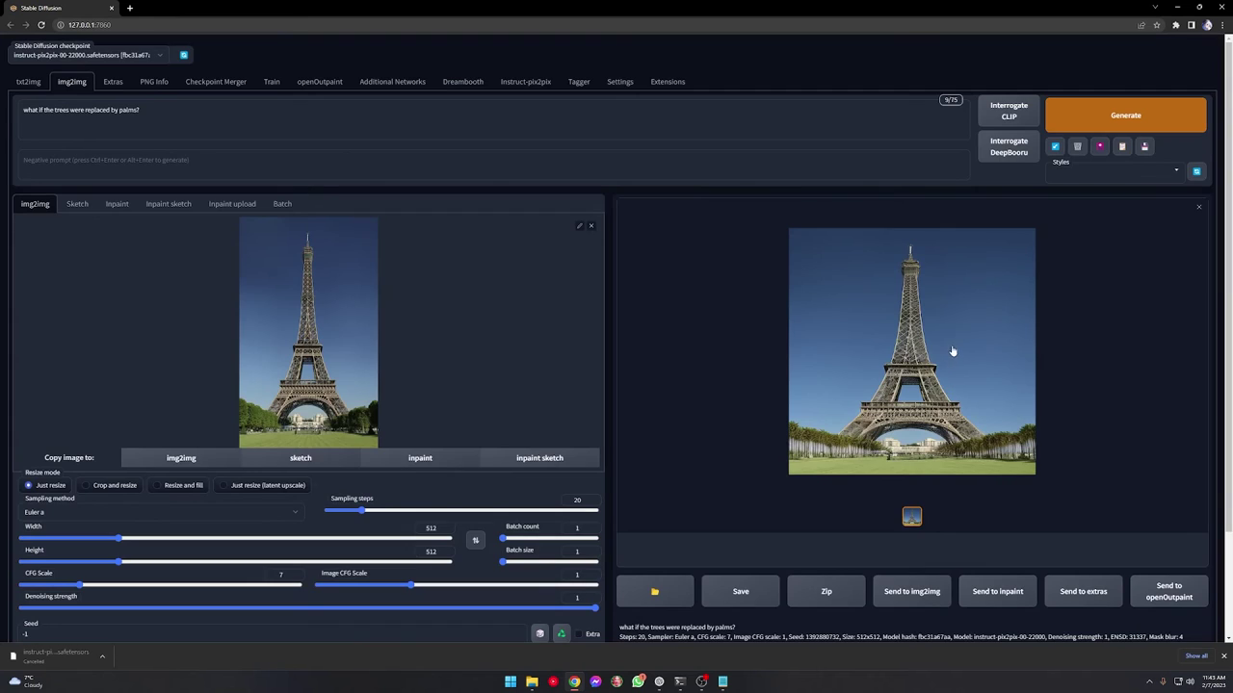
left_click(825, 343)
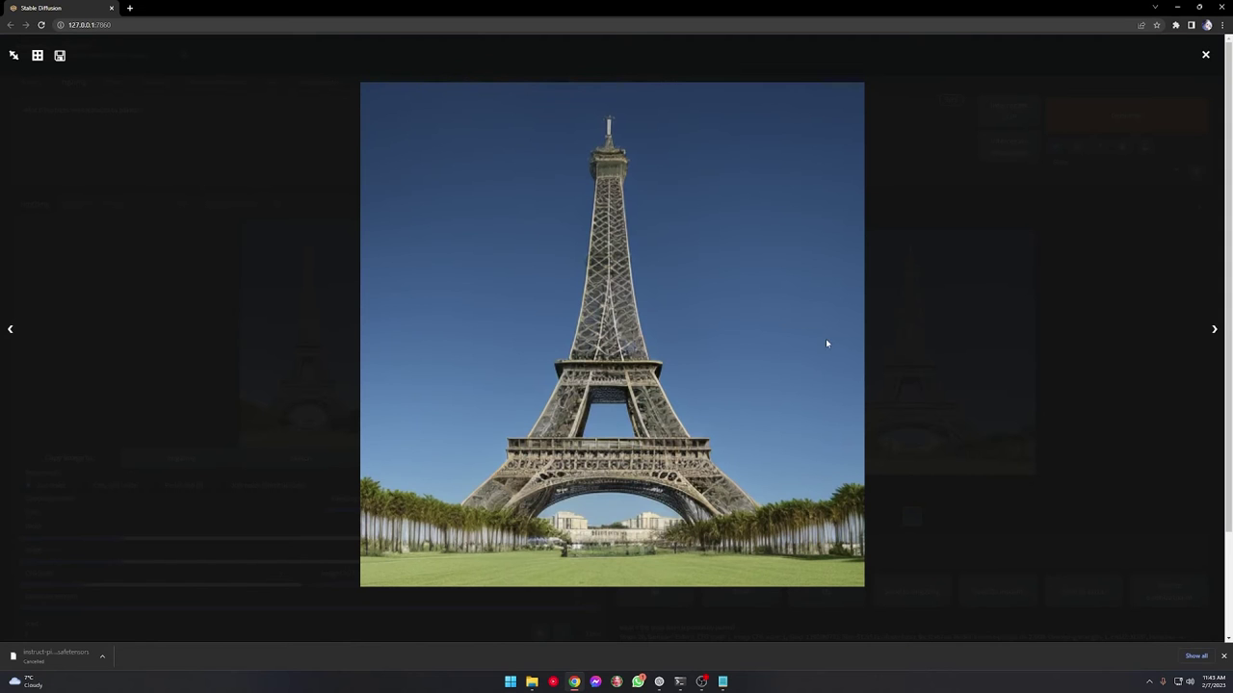
left_click(976, 318)
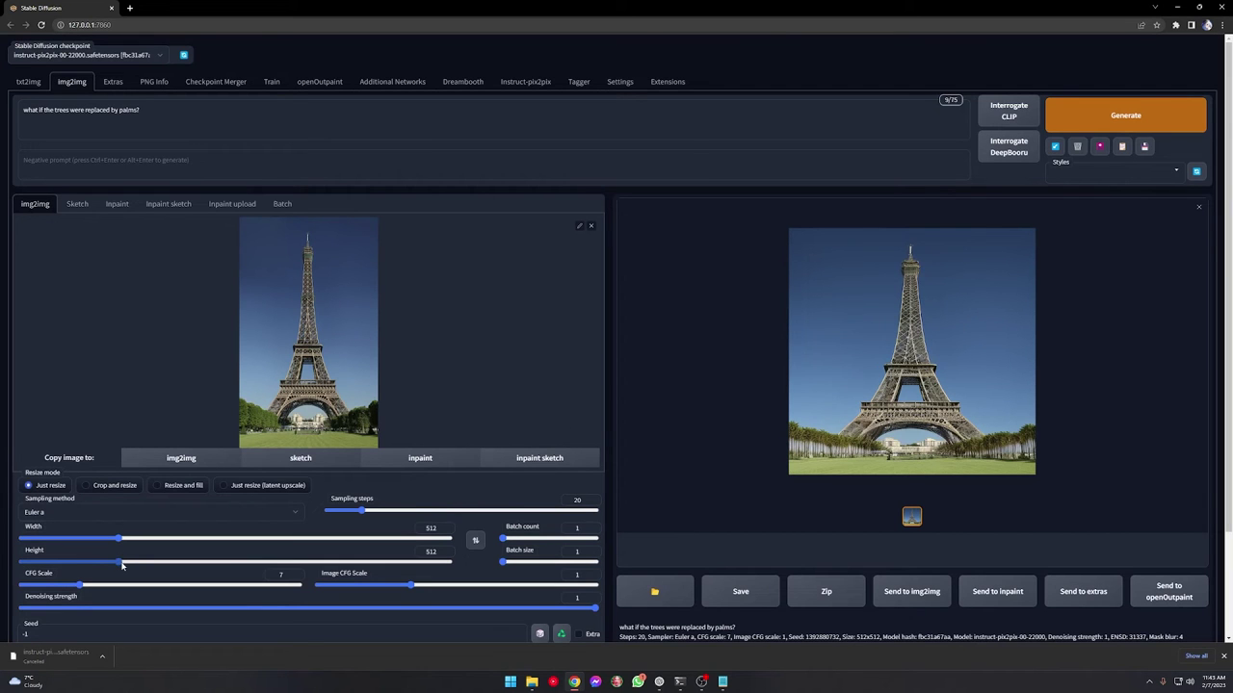
left_click_drag(117, 538, 75, 539)
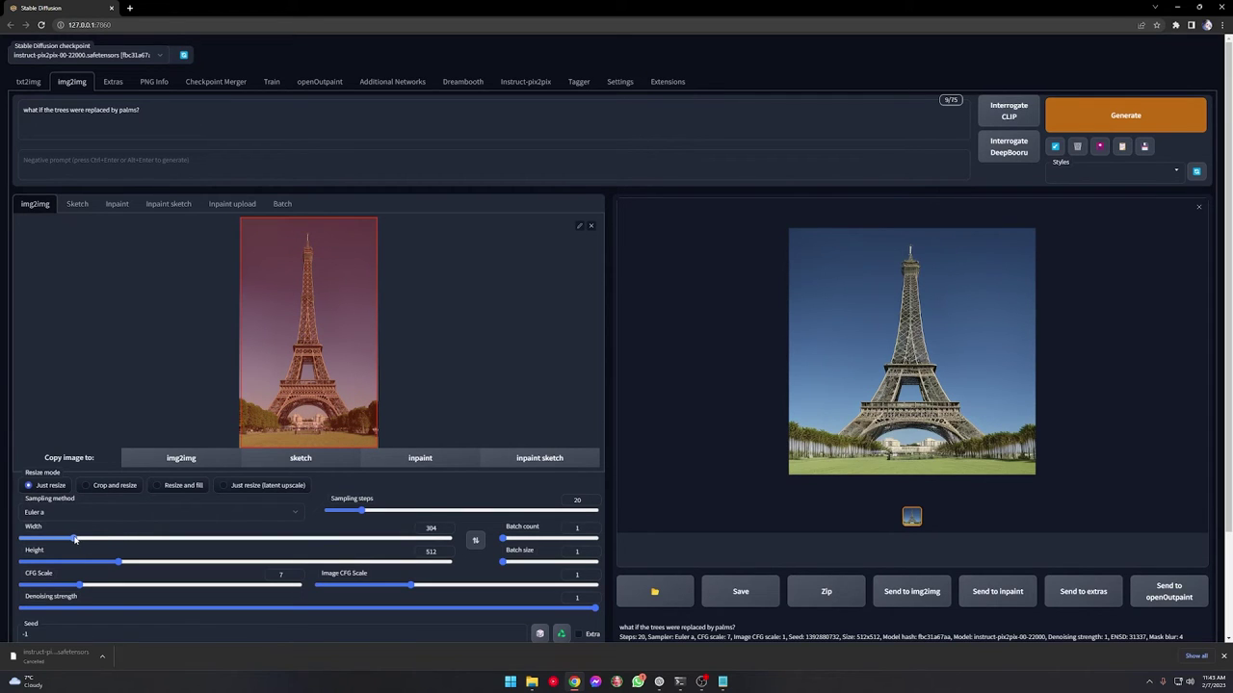
left_click(1054, 123)
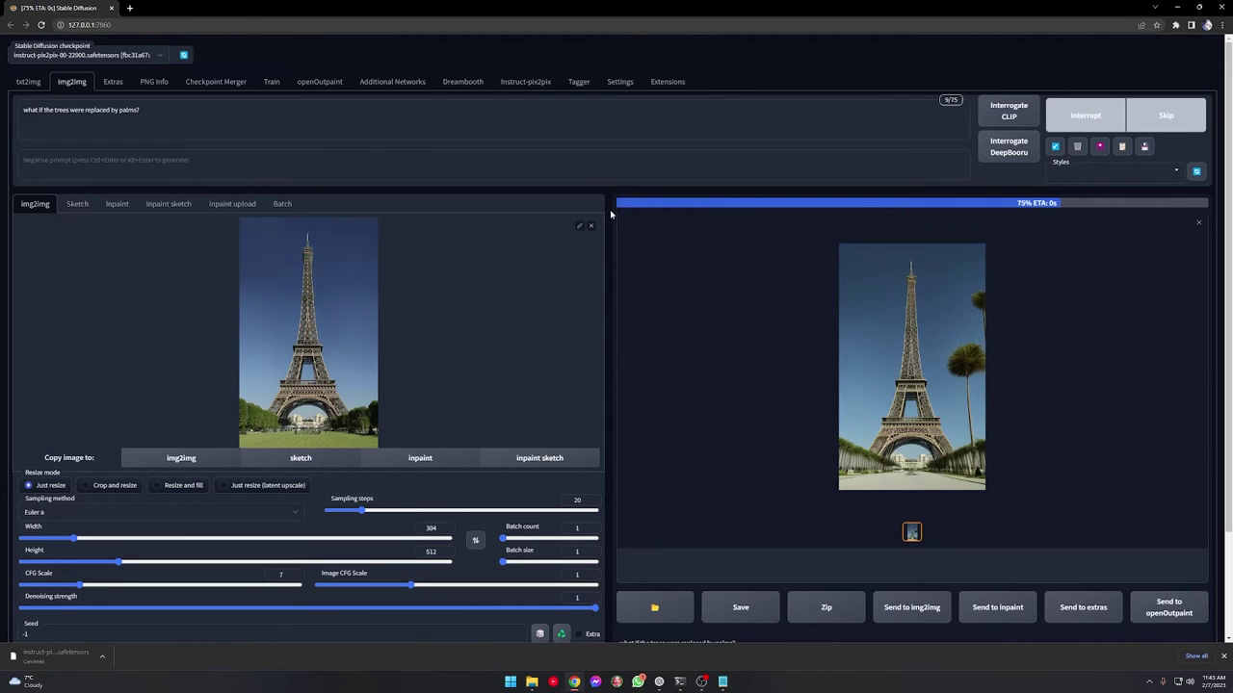
left_click(907, 328)
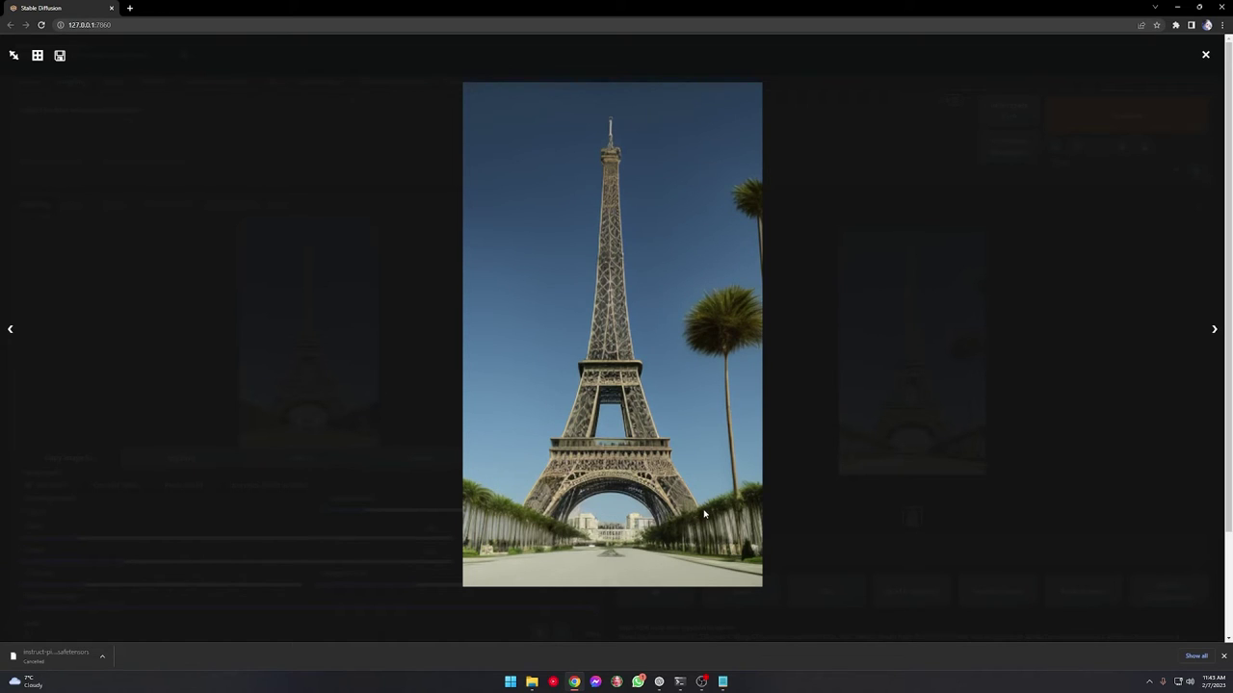
Paste the Antarctic iceberg landscape as the input image and select the old prompt.
left_click(943, 375)
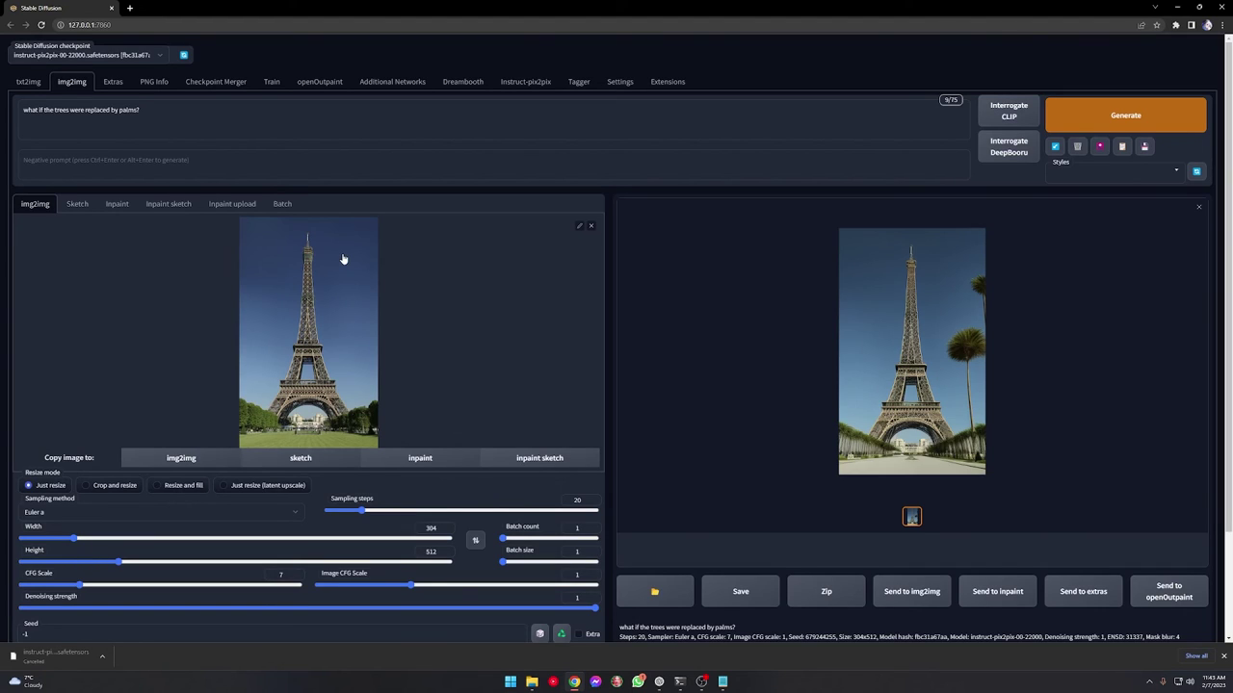
key("ctrl+v")
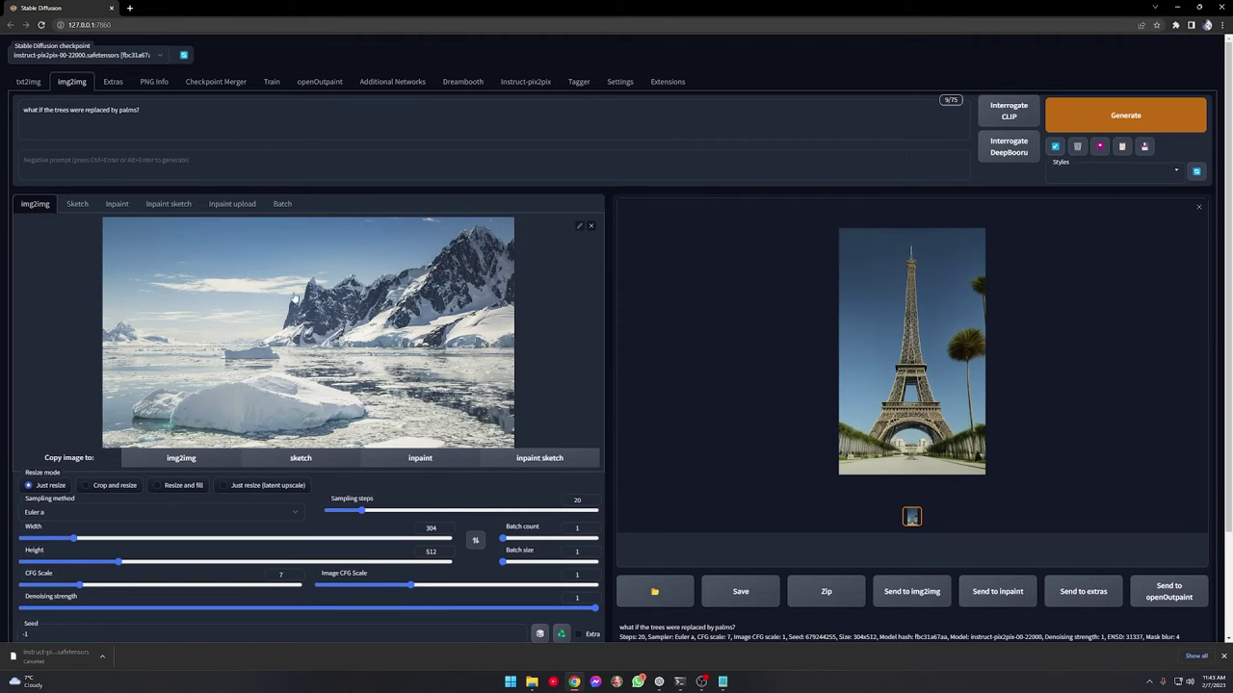
left_click_drag(142, 110, 19, 117)
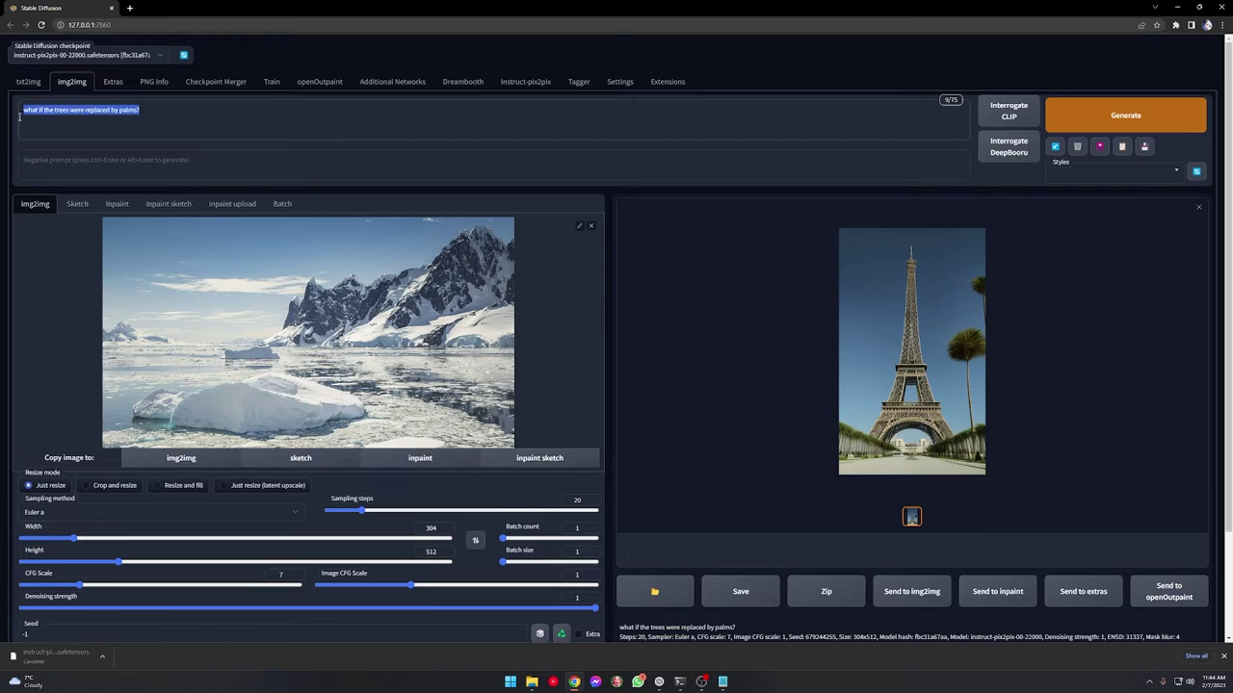
Replace the prompt with 'what if it was a desert?' and generate.
key("BackSpace")
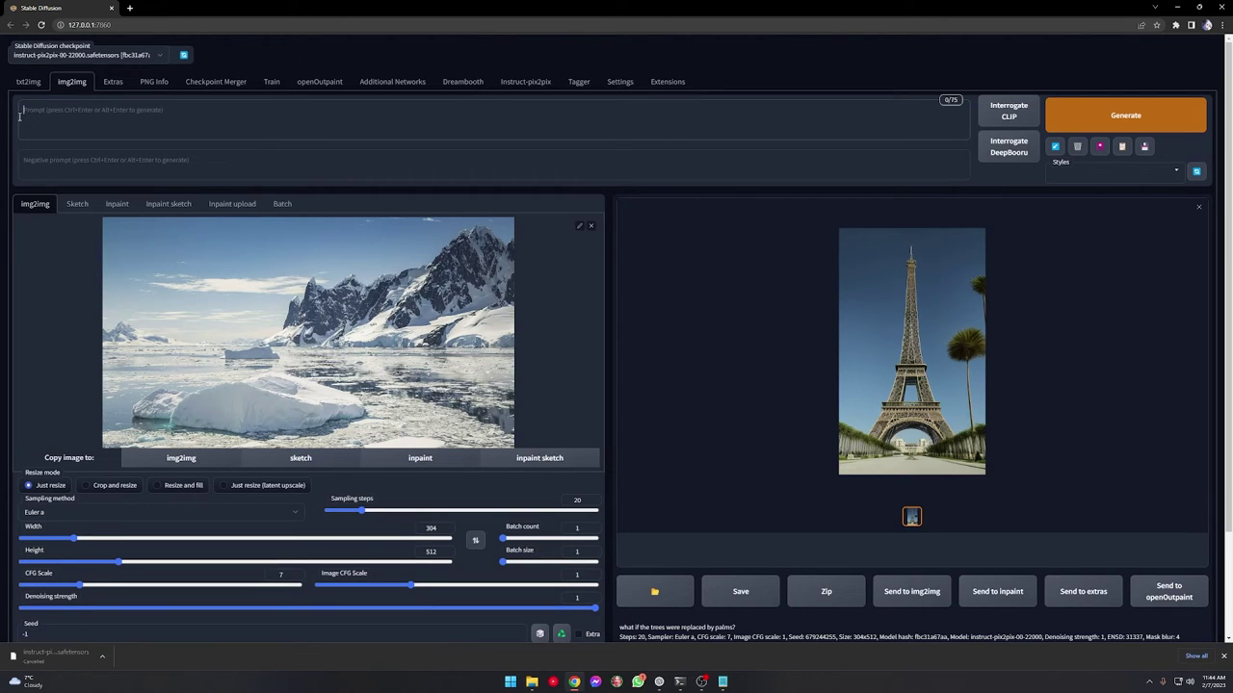
type("what if it was a desert?")
key("ctrl+Return")
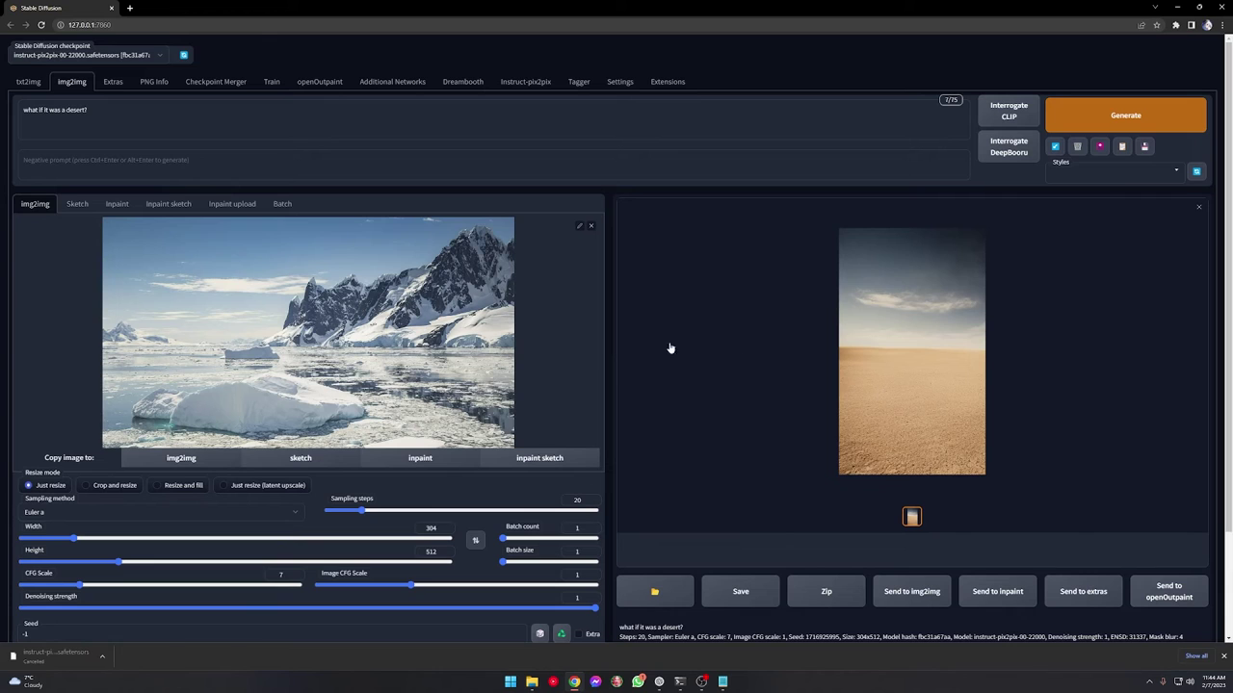
Set the output size to 768×432 and regenerate the desert landscape.
left_click_drag(78, 540, 101, 563)
left_click_drag(170, 540, 174, 540)
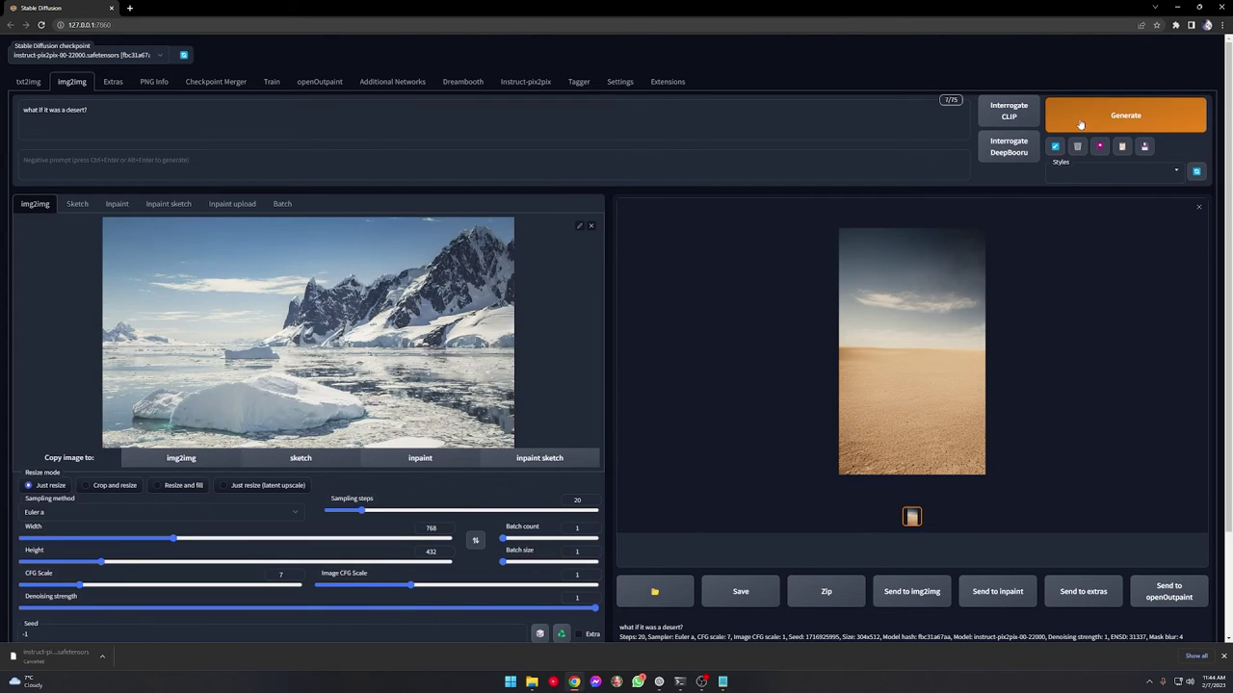
left_click(1122, 114)
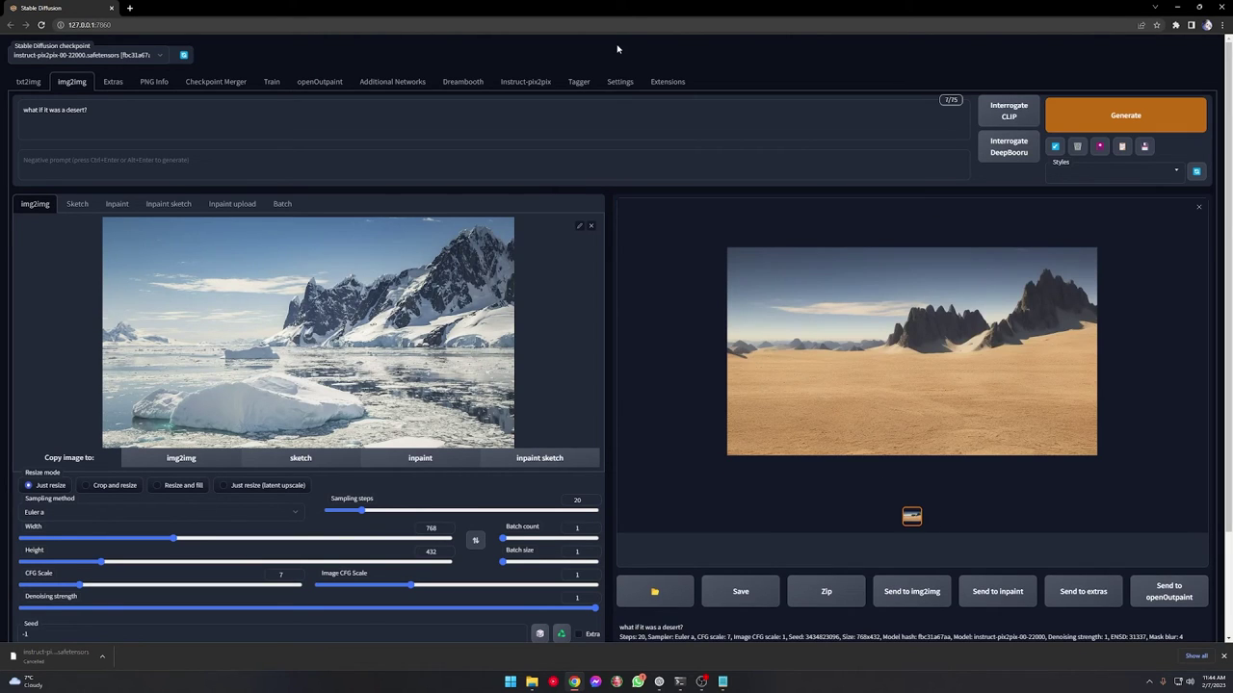
scroll(615, 203, "down", 1)
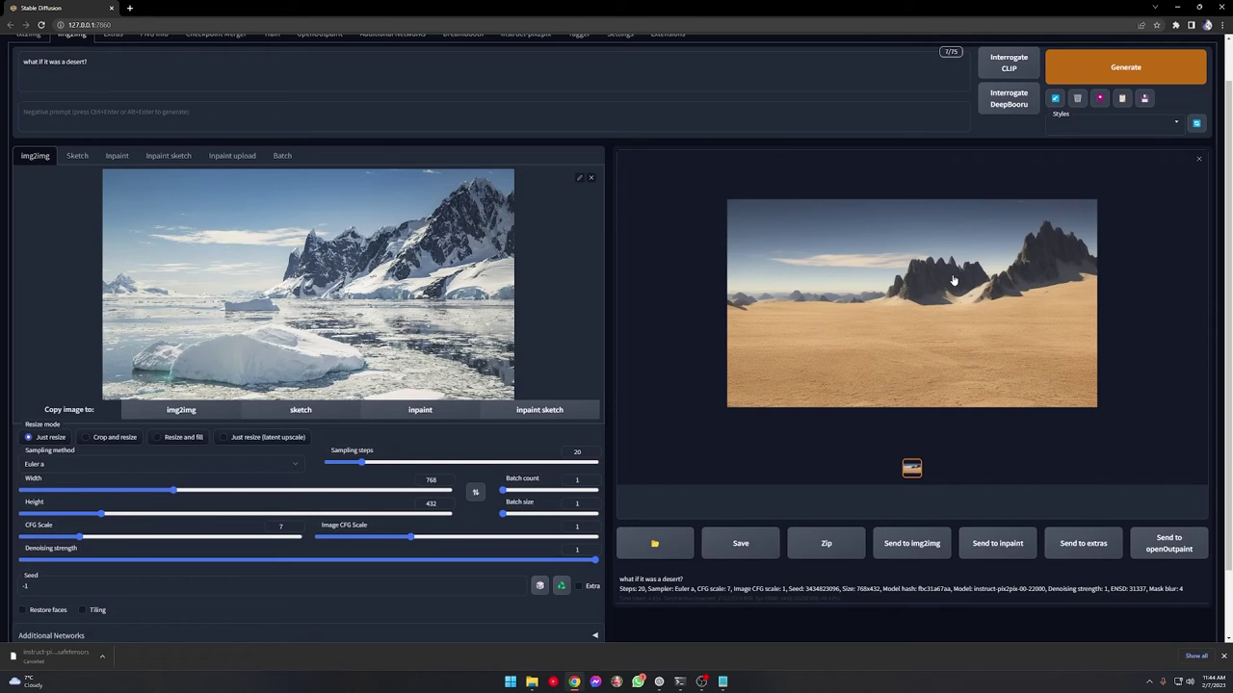
scroll(611, 244, "up", 1)
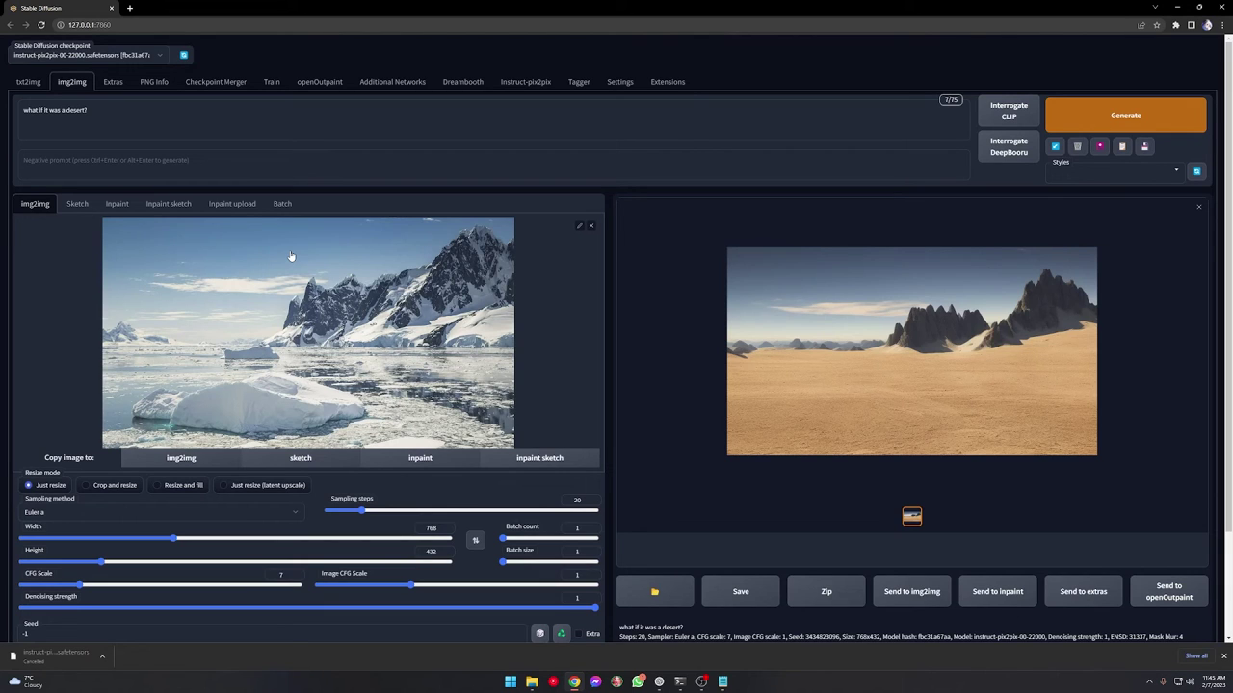
Swap the input for the saguaro sunset photo and reduce Width to 656.
left_click(591, 226)
key("ctrl+v")
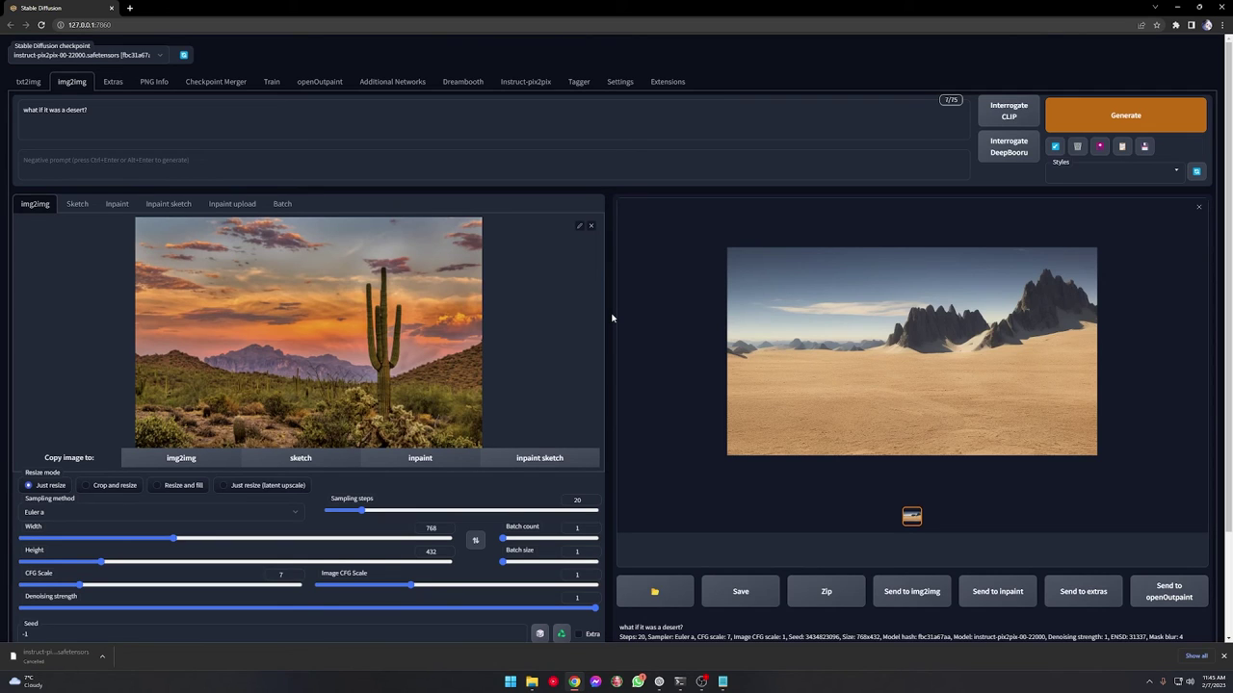
scroll(611, 318, "down", 1)
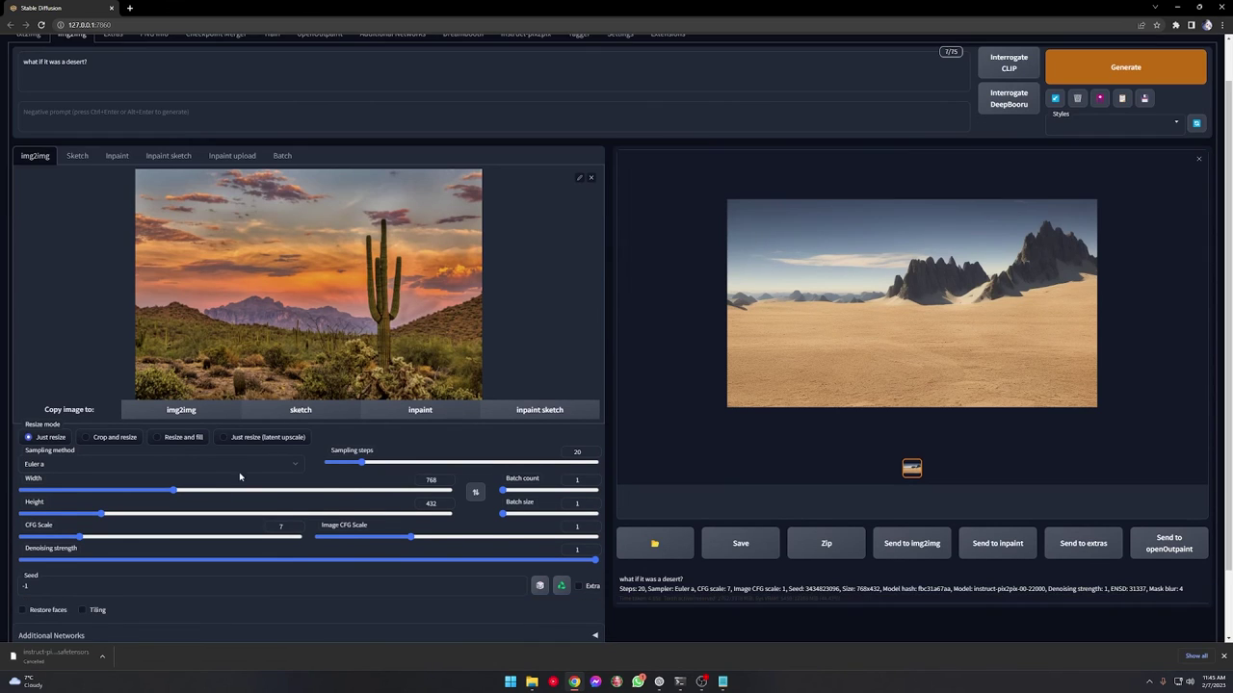
left_click_drag(173, 490, 149, 491)
scroll(171, 255, "up", 1)
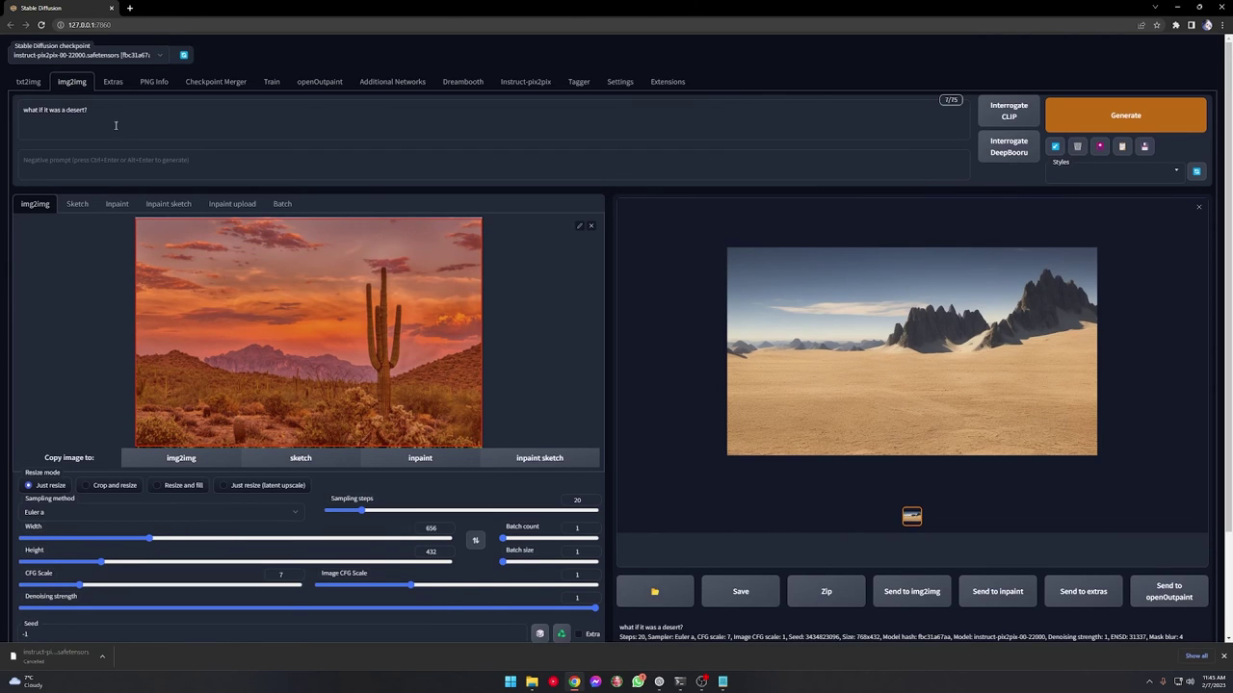
Change the prompt to 'what if it was snowy?' and generate the snowy version.
left_click_drag(116, 125, 62, 121)
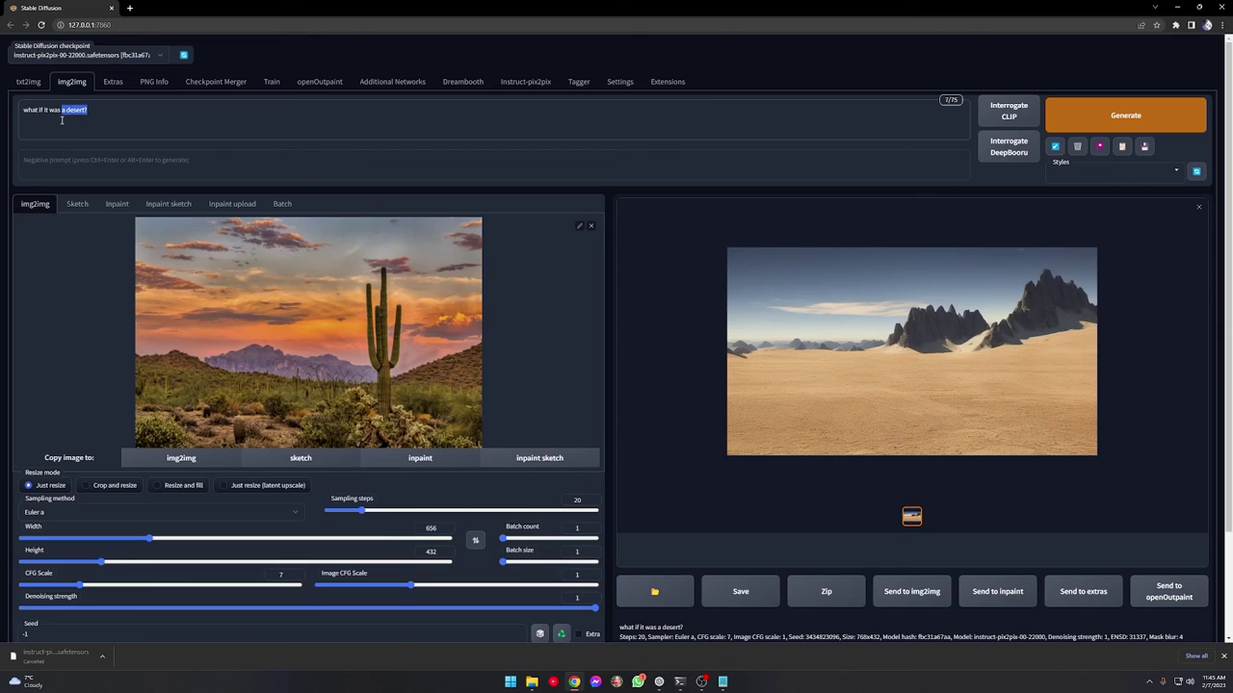
key("BackSpace")
type("snowy")
left_click(1121, 124)
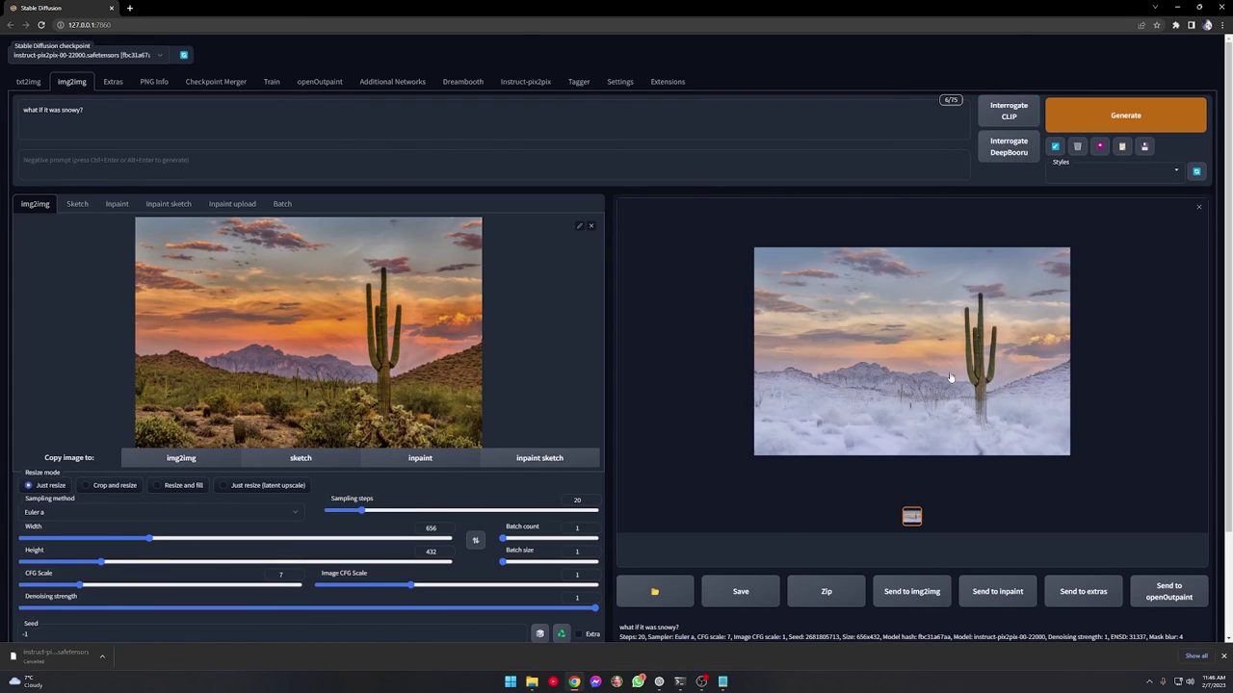
scroll(693, 351, "down", 1)
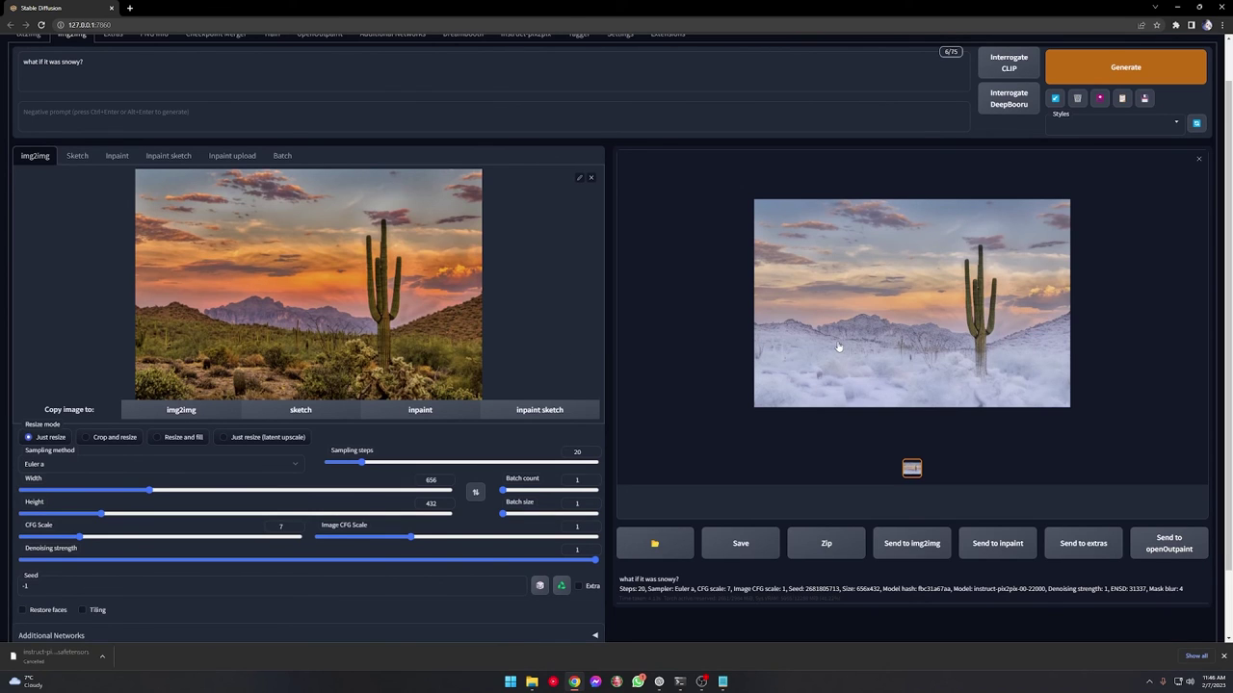
scroll(838, 346, "up", 1)
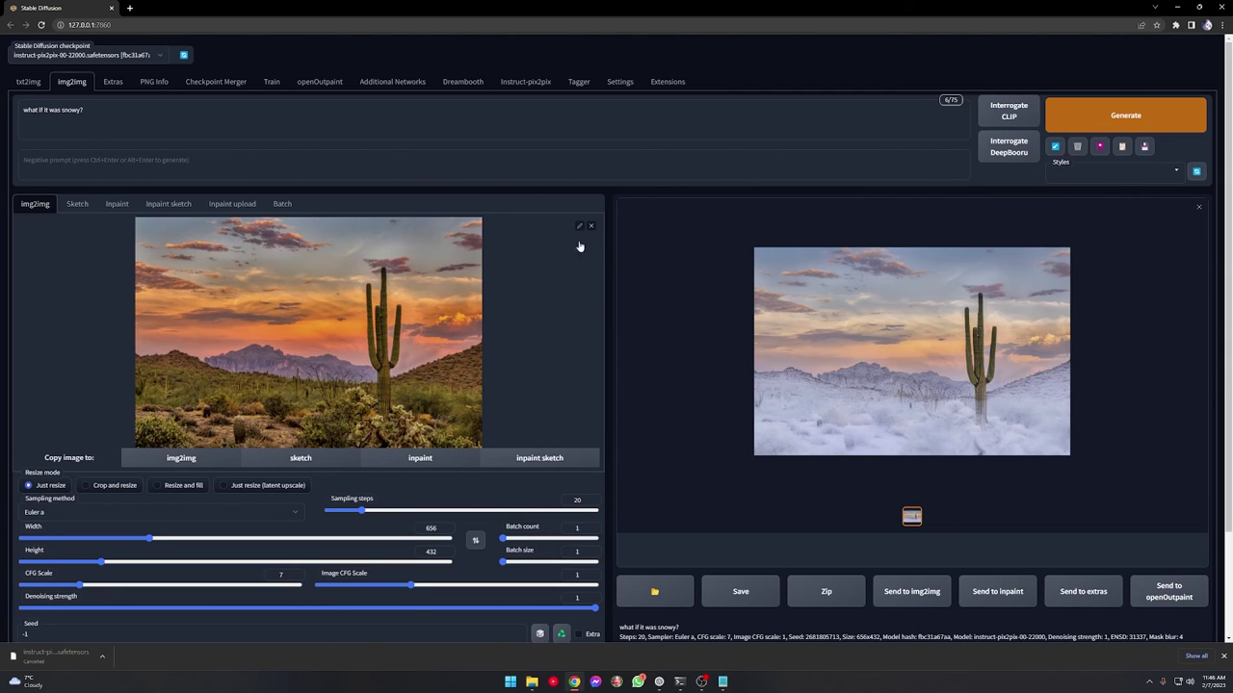
Set denoising strength to 0.9, keeping Image CFG Scale at 1 and sampling steps at 20.
scroll(605, 241, "down", 2)
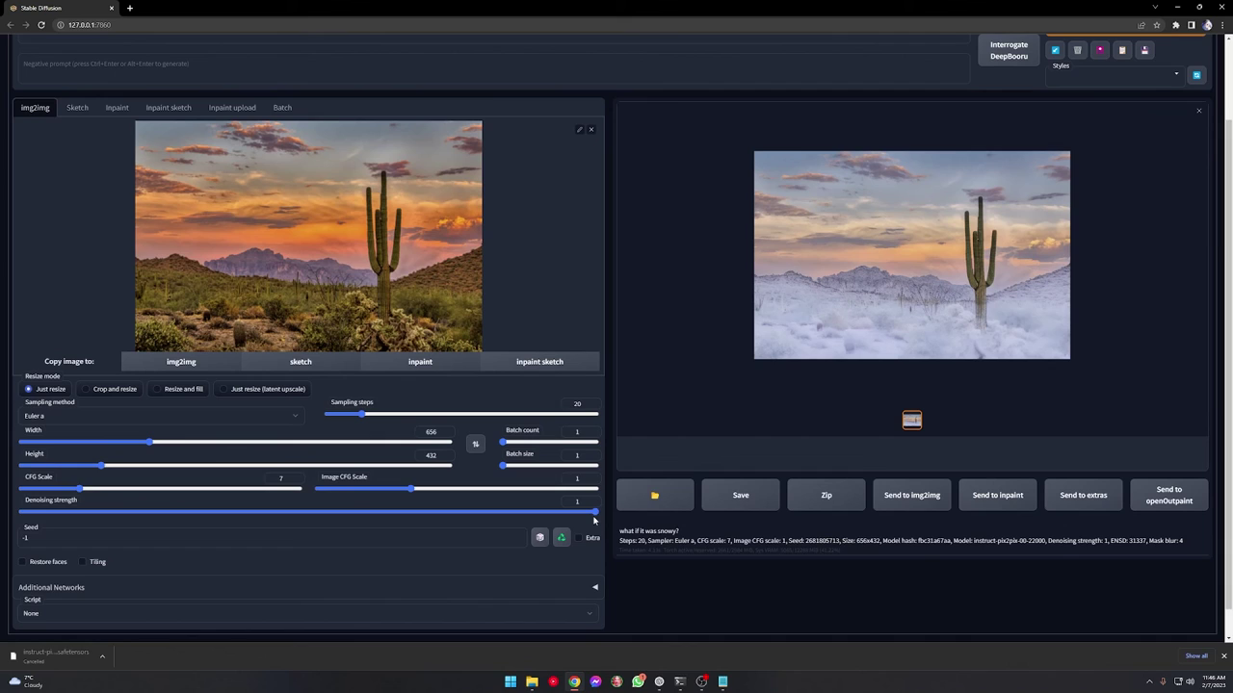
left_click_drag(595, 512, 539, 515)
mouse_move(412, 490)
left_mouse_down()
mouse_move(471, 492)
mouse_move(411, 493)
left_mouse_up()
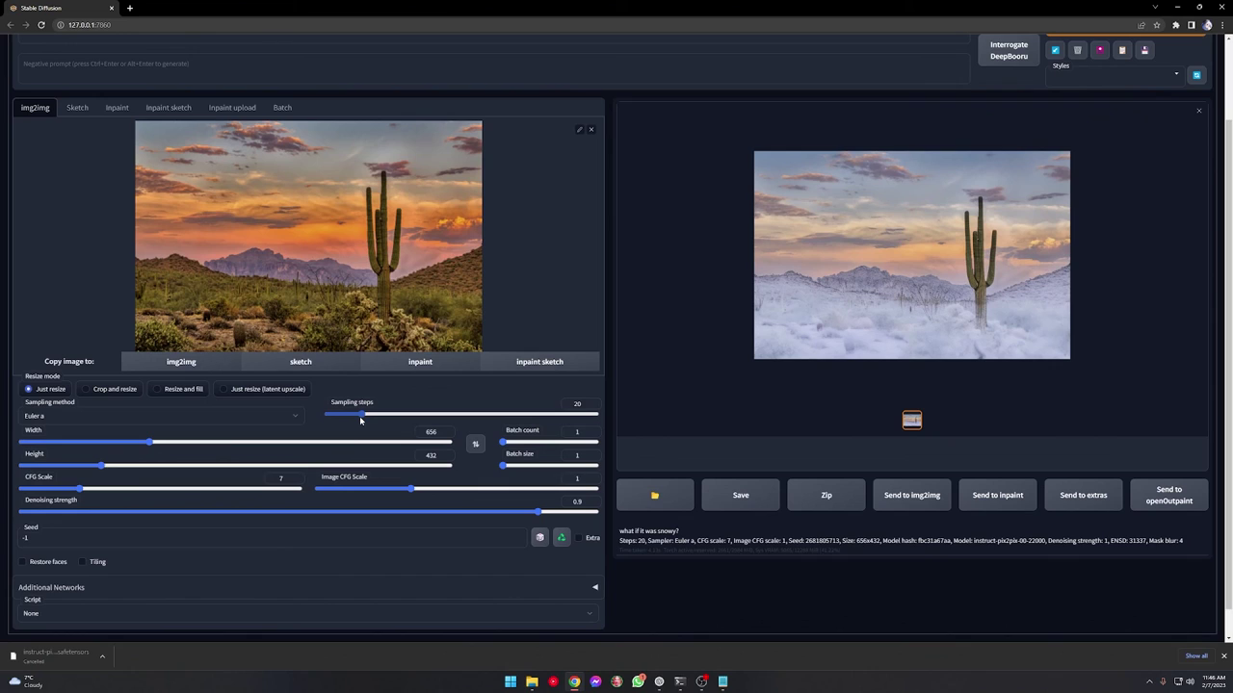
mouse_move(361, 419)
left_mouse_down()
mouse_move(476, 417)
mouse_move(361, 417)
left_mouse_up()
scroll(212, 505, "down", 1)
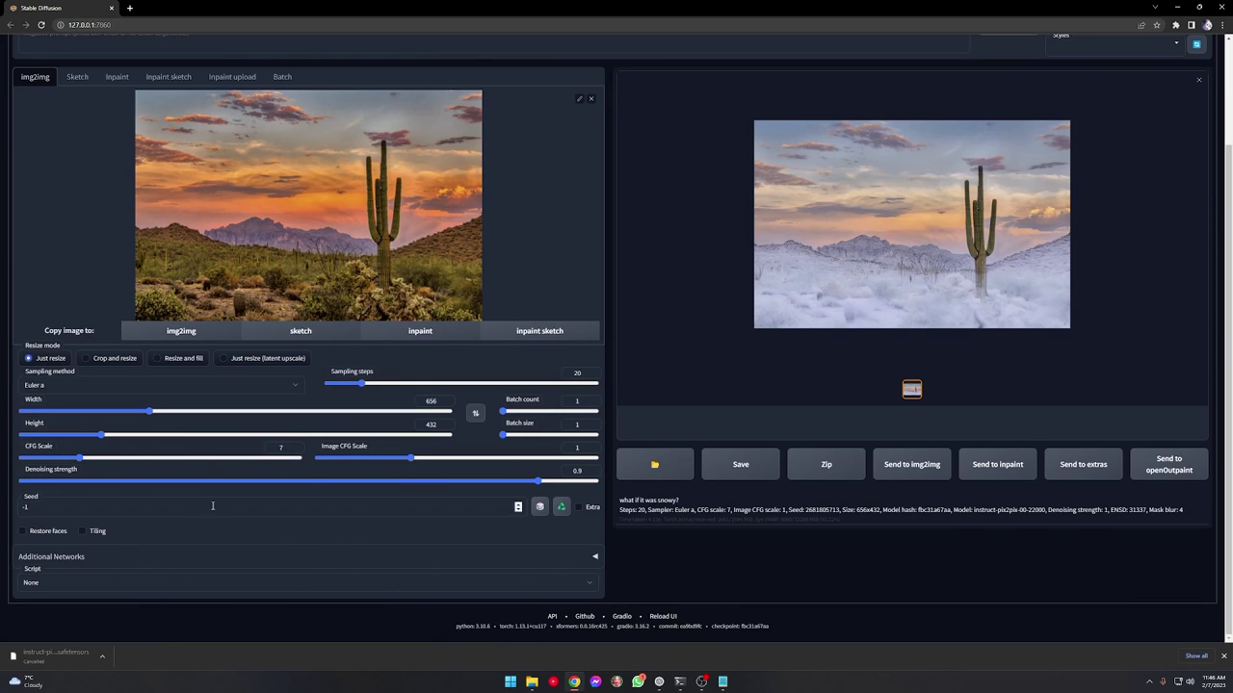
left_click(91, 581)
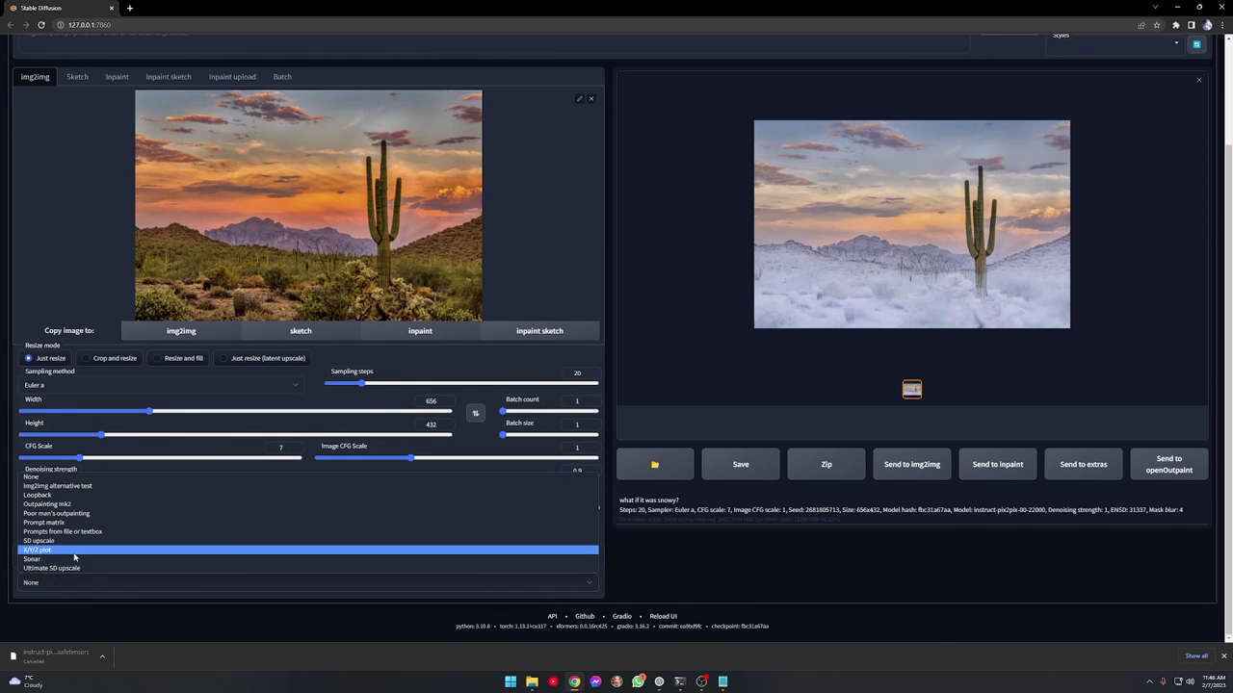
left_click(119, 589)
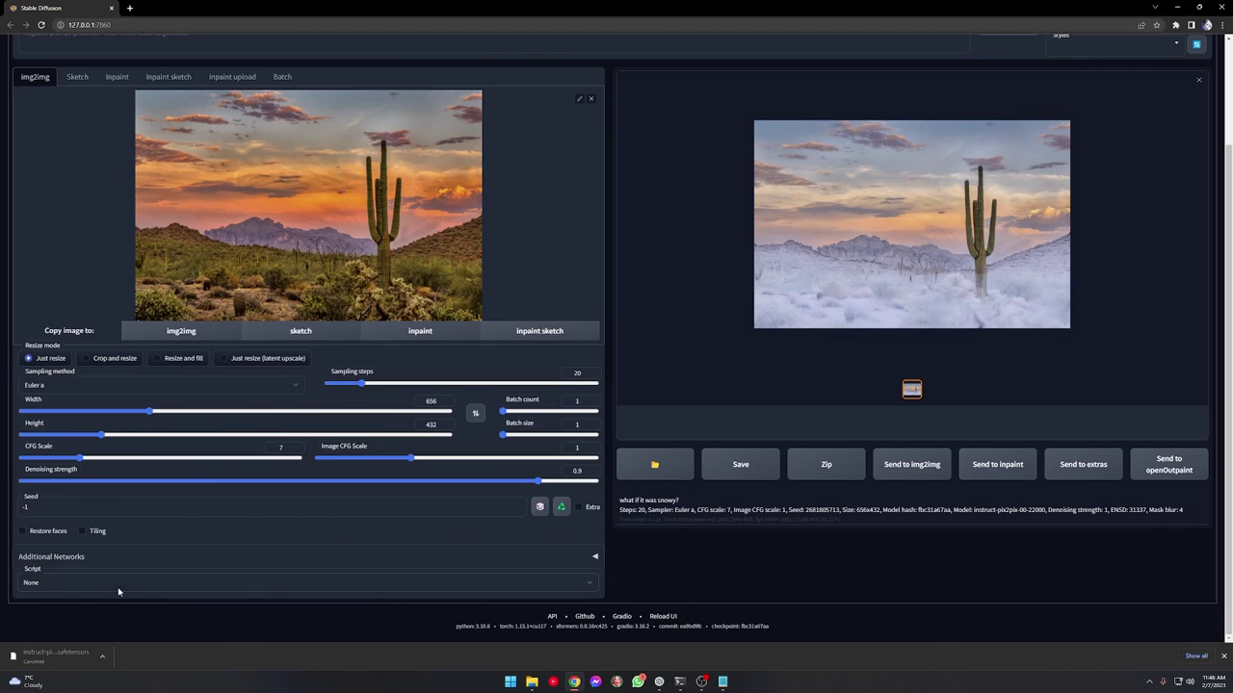
scroll(611, 498, "up", 3)
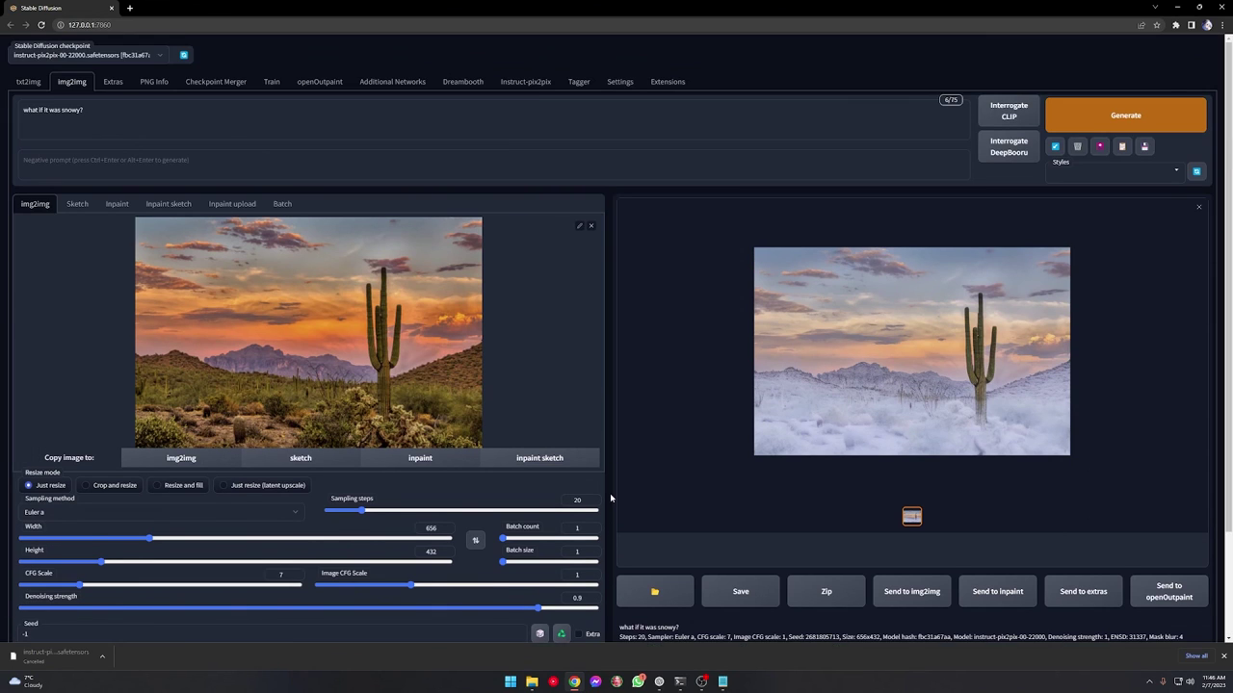